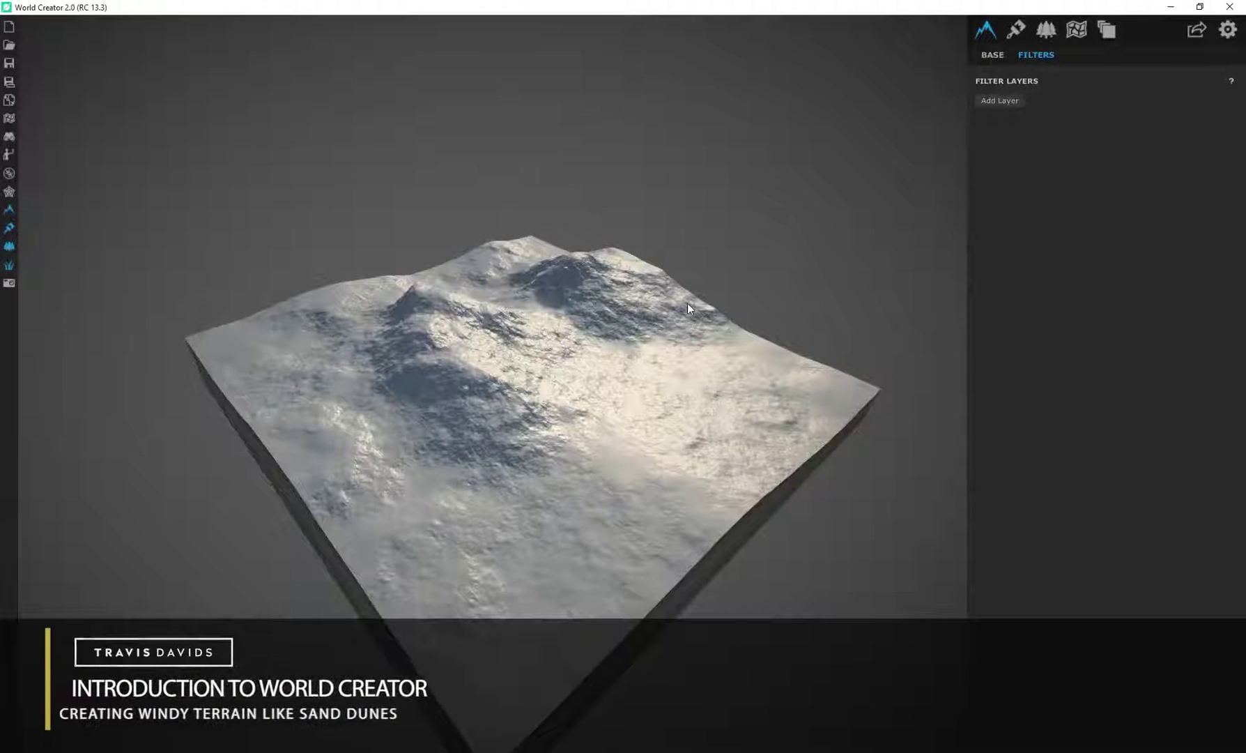
pyautogui.moveTo(687, 303); pyautogui.dragTo(670, 245, button='middle')
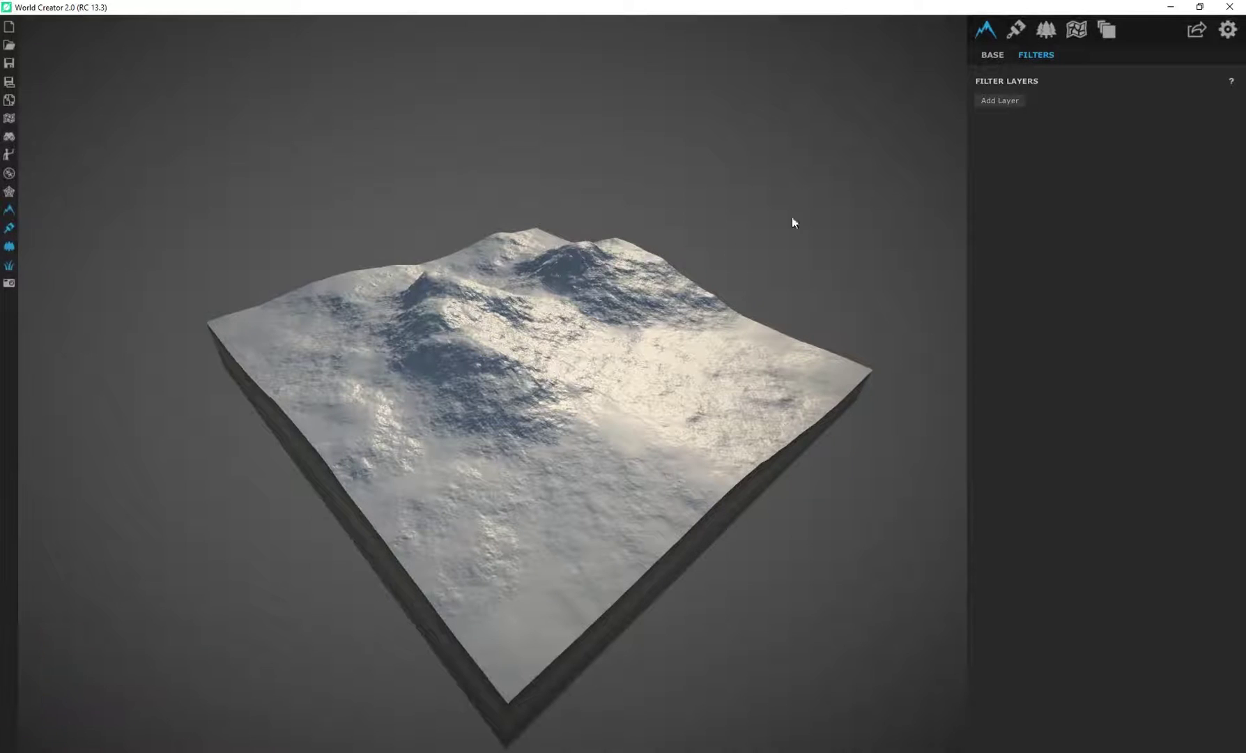
pyautogui.moveTo(659, 383); pyautogui.dragTo(628, 382, button='middle')
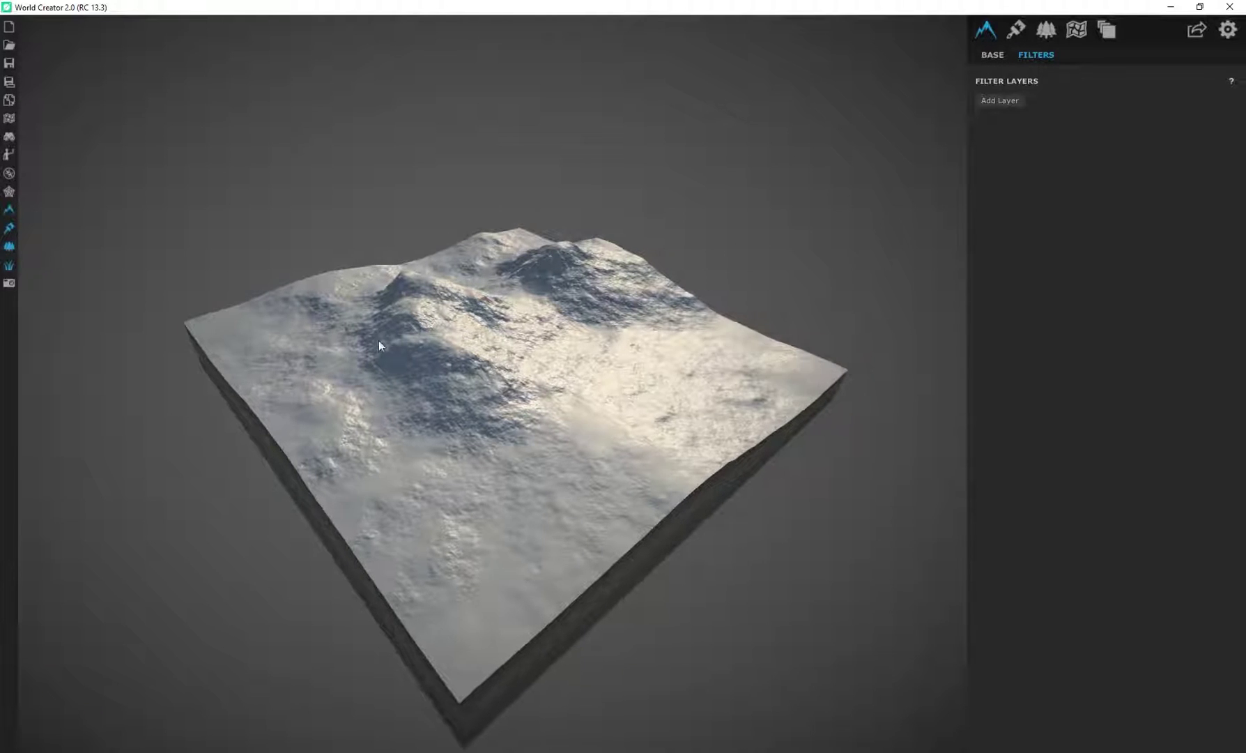
pyautogui.moveTo(398, 246); pyautogui.dragTo(338, 213, button='middle')
pyautogui.moveTo(339, 212); pyautogui.dragTo(558, 245)
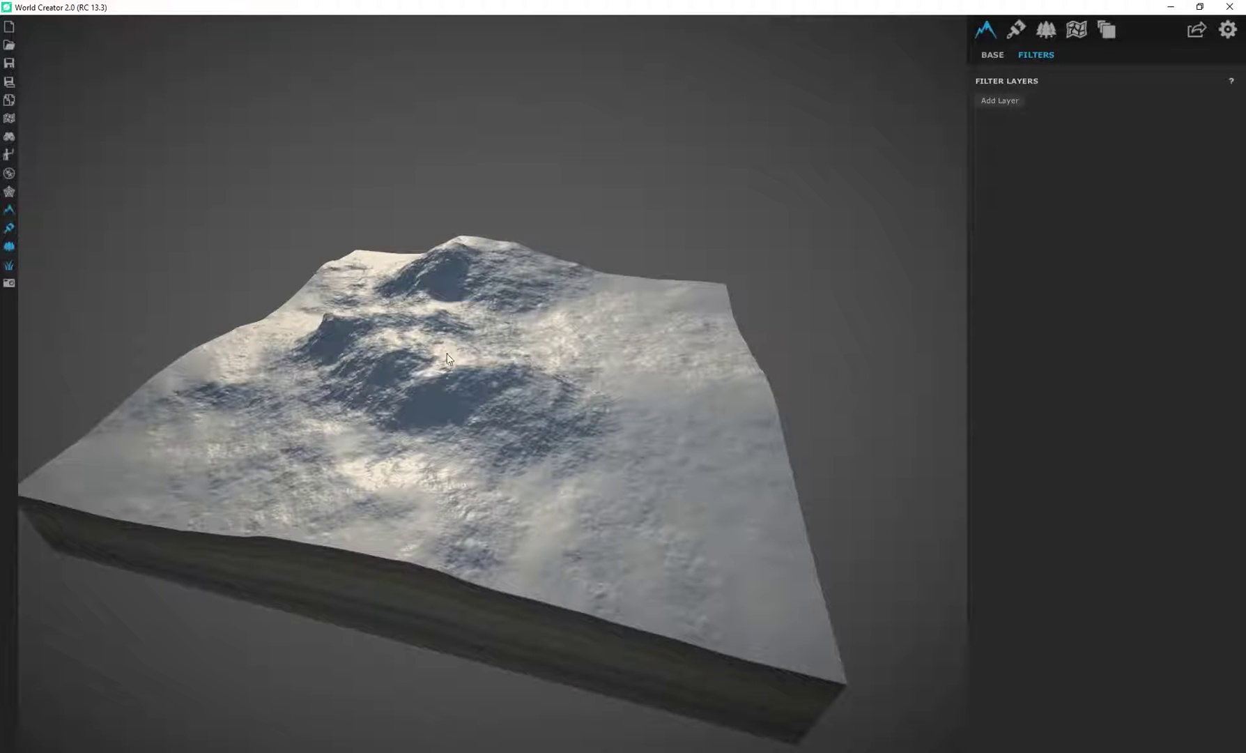
pyautogui.moveTo(446, 353); pyautogui.dragTo(368, 325)
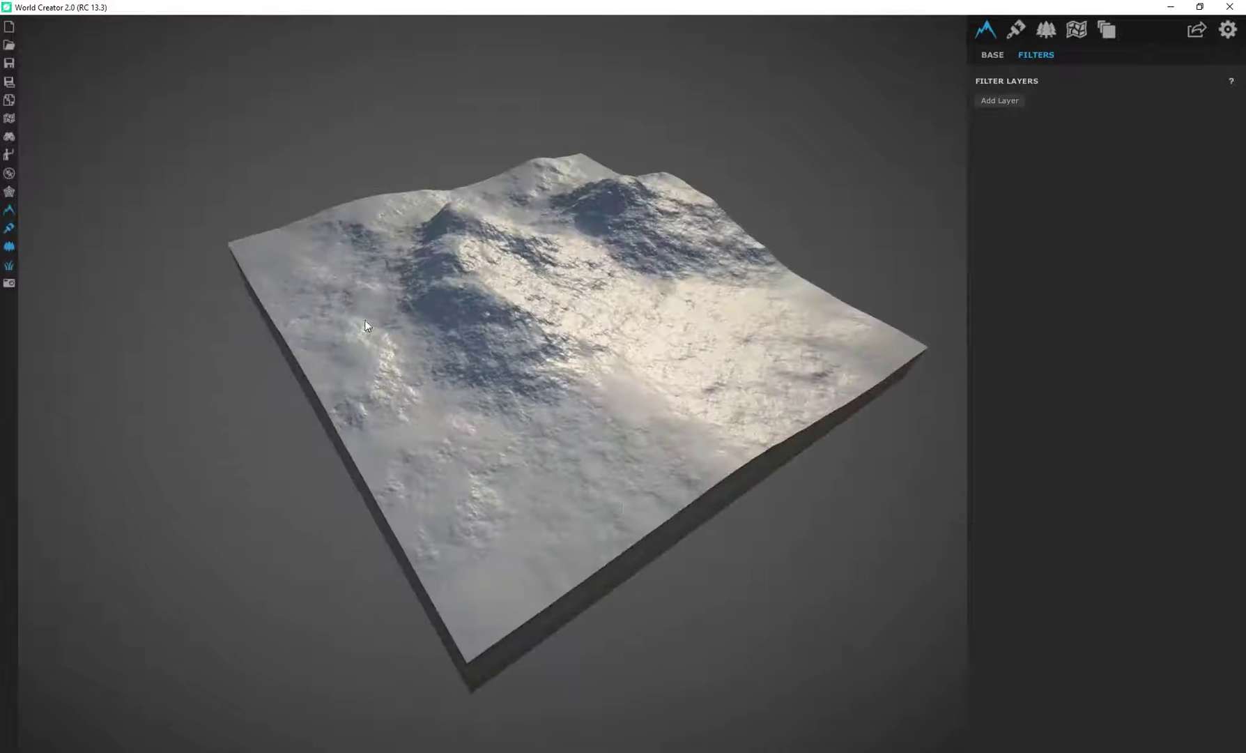
# Add a new filter layer and give it the Directional Balloon effect filter.
pyautogui.click(1002, 101)
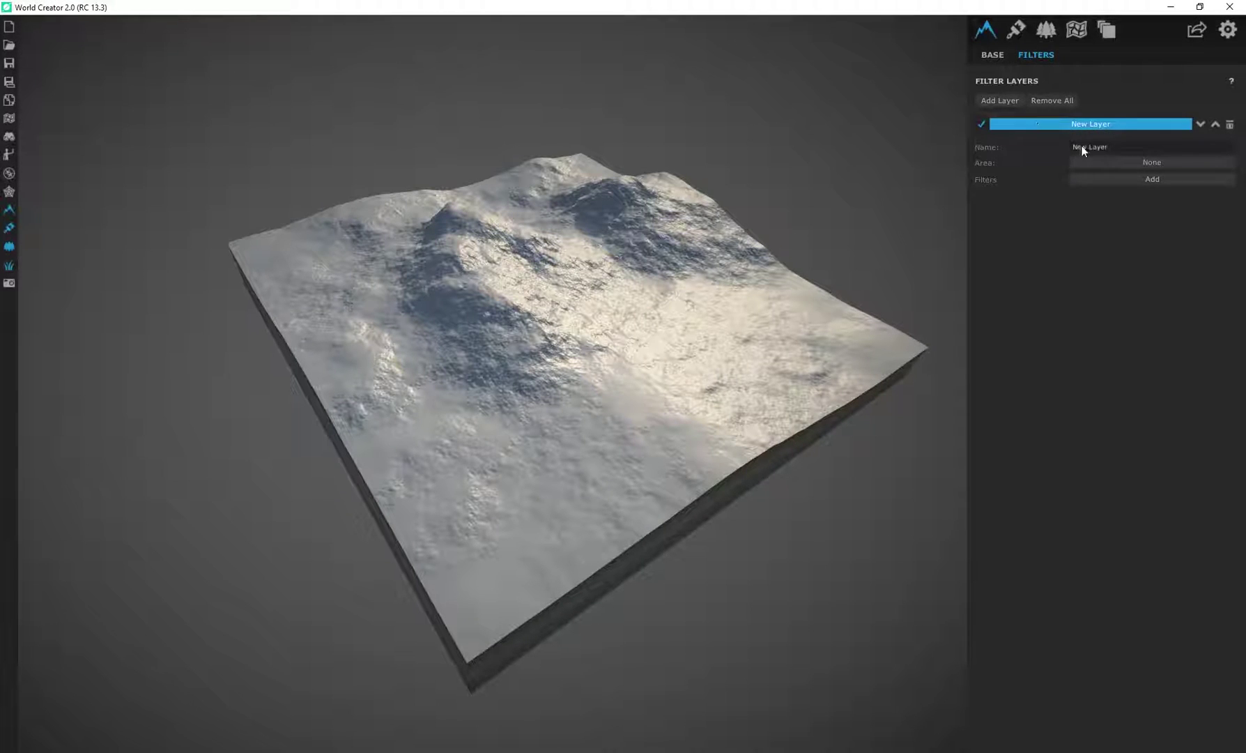
pyautogui.click(1144, 180)
pyautogui.click(383, 237)
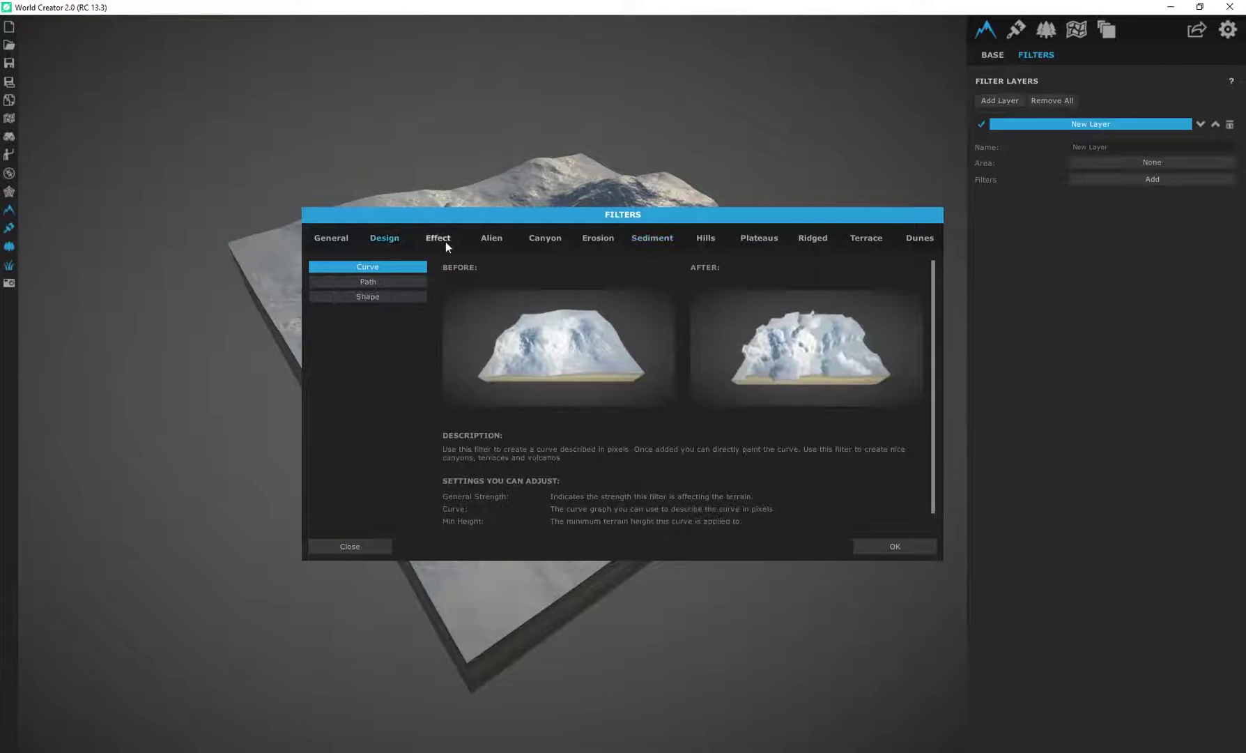
pyautogui.click(445, 242)
pyautogui.click(358, 297)
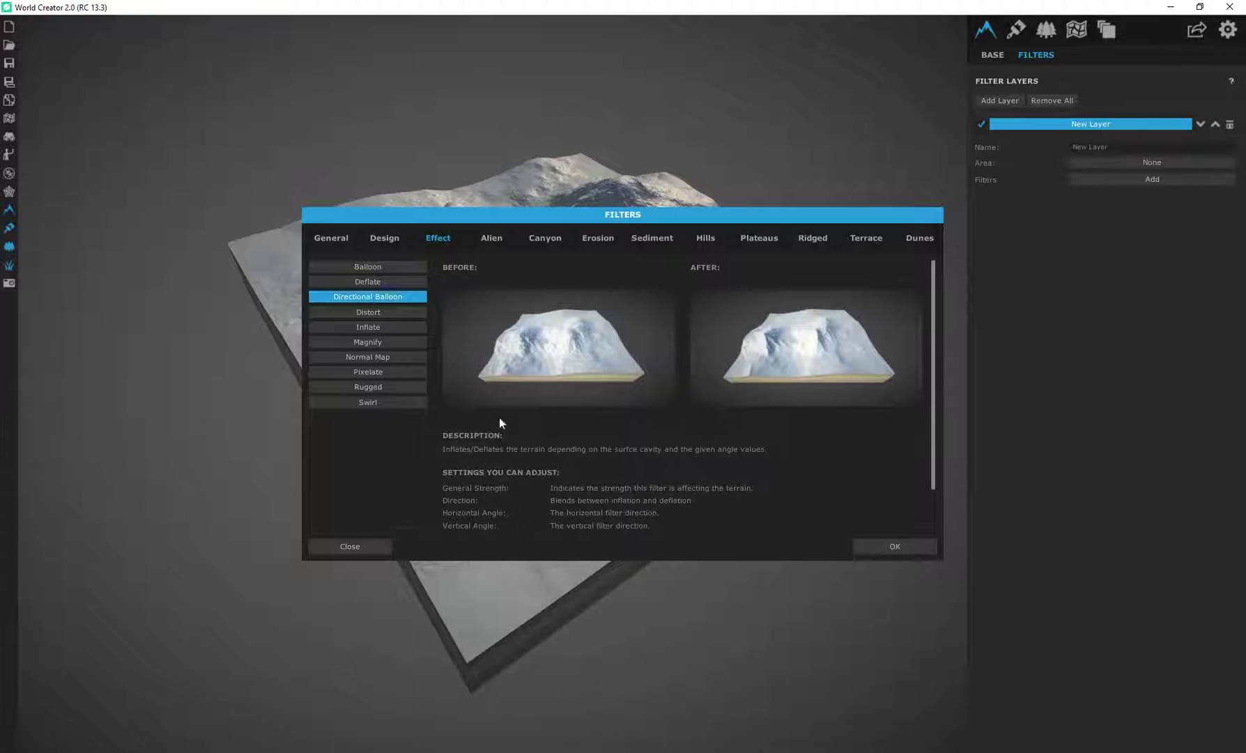
pyautogui.click(902, 552)
# Add the Wind erosion filter to the layer after the Directional Balloon filter.
pyautogui.moveTo(613, 325); pyautogui.dragTo(580, 510, button='middle')
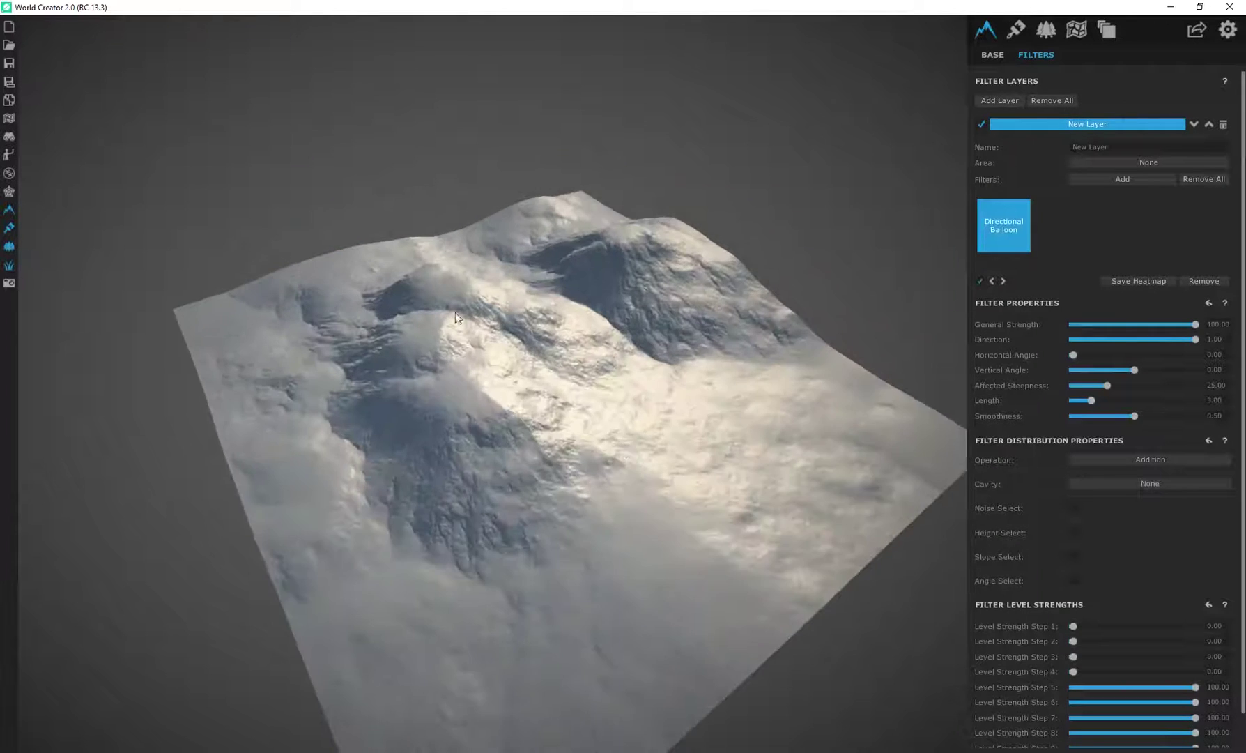
pyautogui.scroll(3, 387, 384)
pyautogui.moveTo(387, 386); pyautogui.dragTo(516, 384, button='middle')
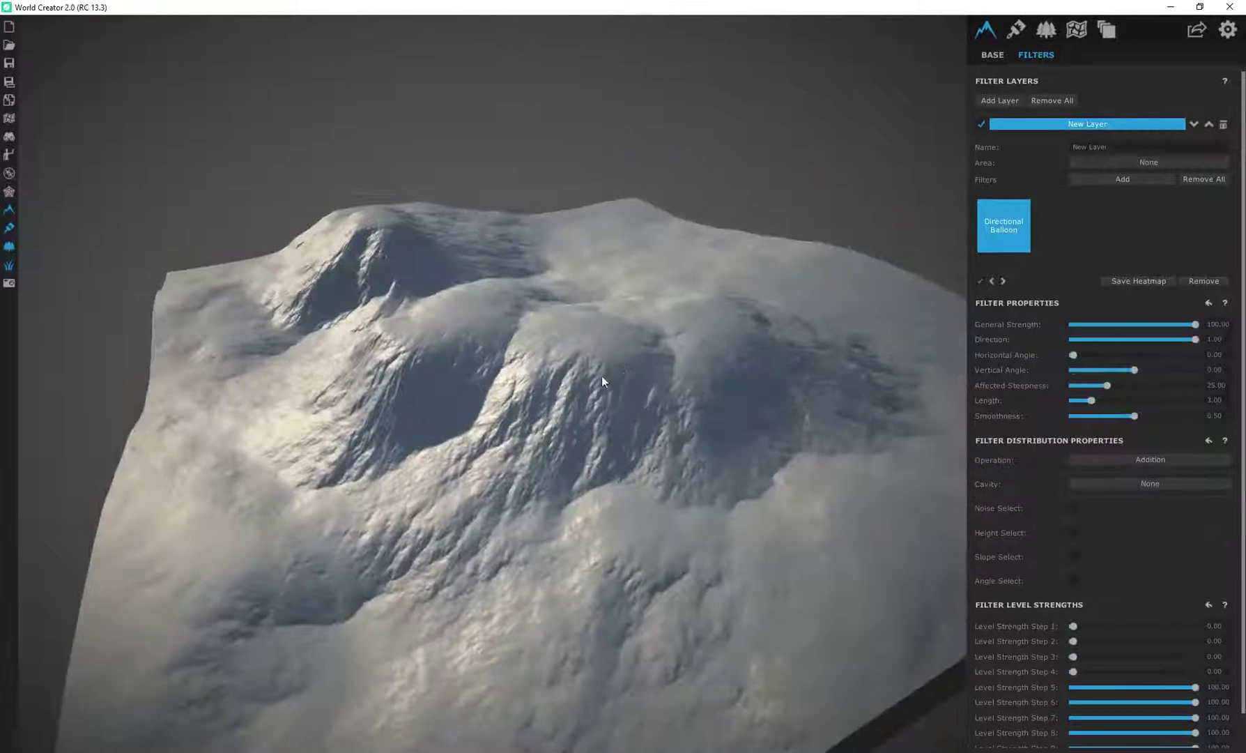
pyautogui.moveTo(602, 377); pyautogui.dragTo(628, 402)
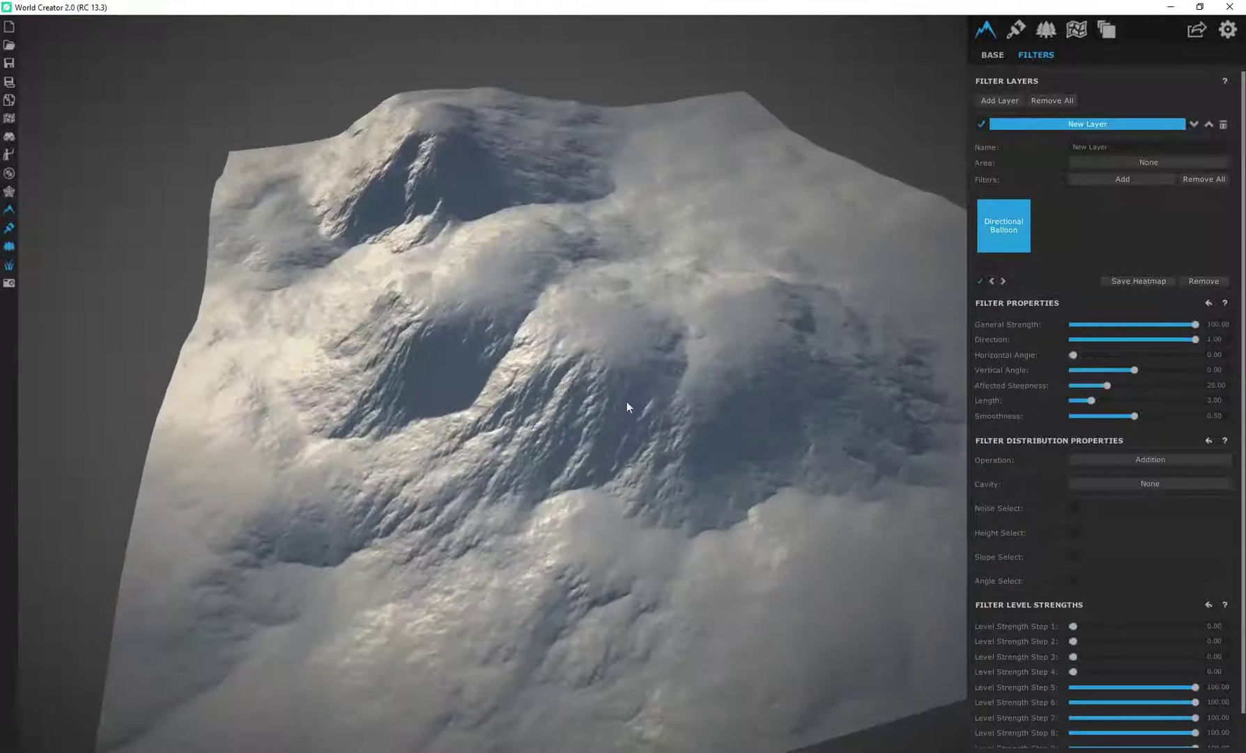
pyautogui.click(1132, 184)
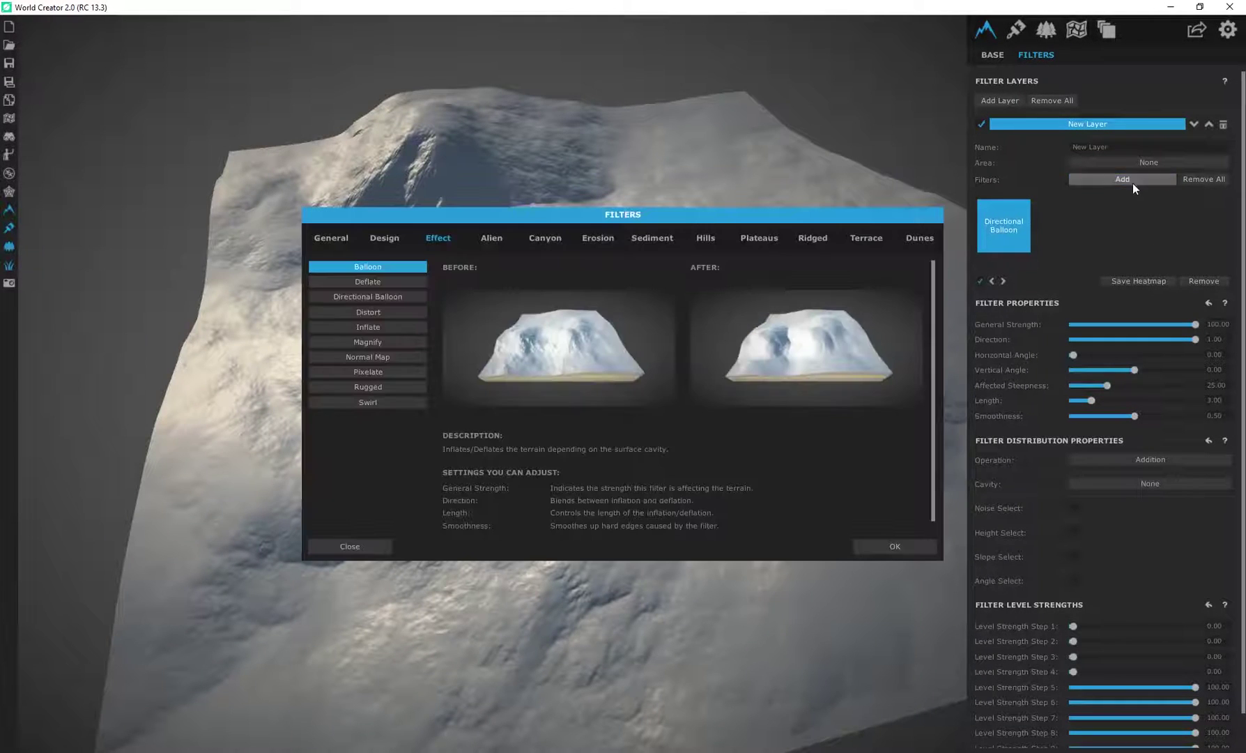
pyautogui.click(606, 238)
pyautogui.click(380, 329)
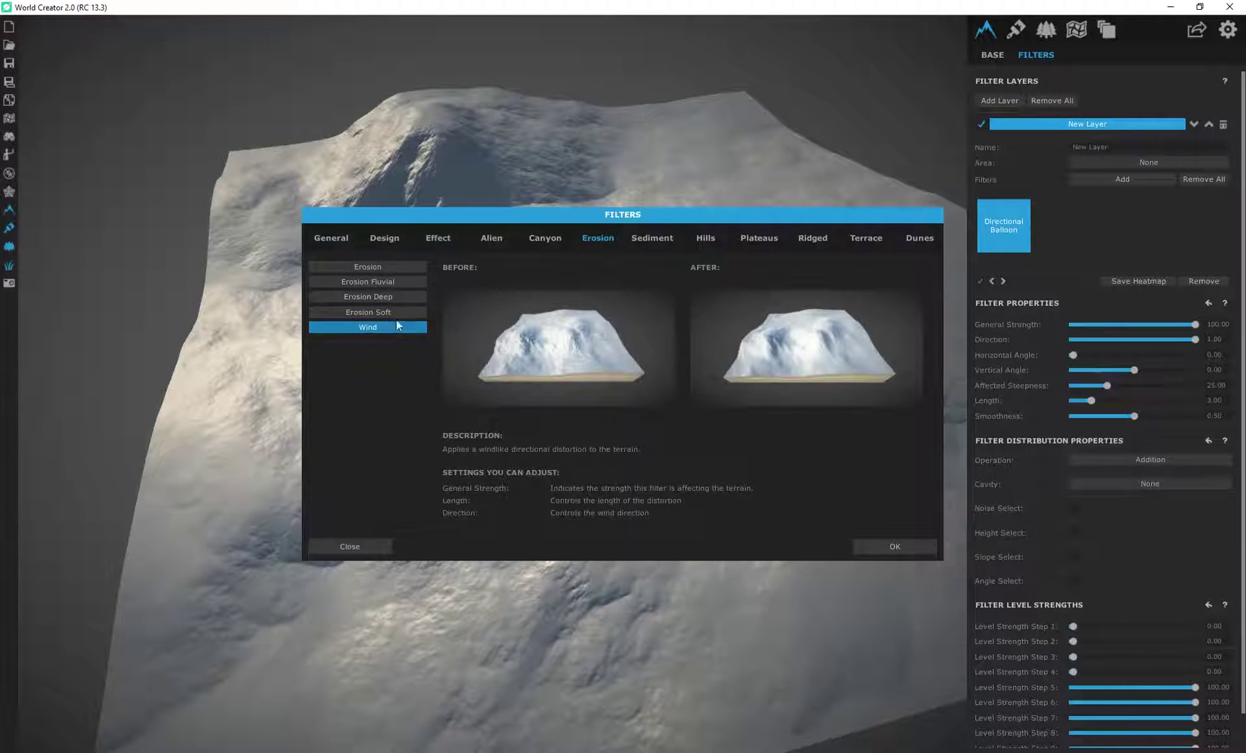
pyautogui.click(889, 546)
# Increase the Wind filter's length to 11 to stretch the windswept streaks across the terrain.
pyautogui.moveTo(401, 436); pyautogui.dragTo(532, 459)
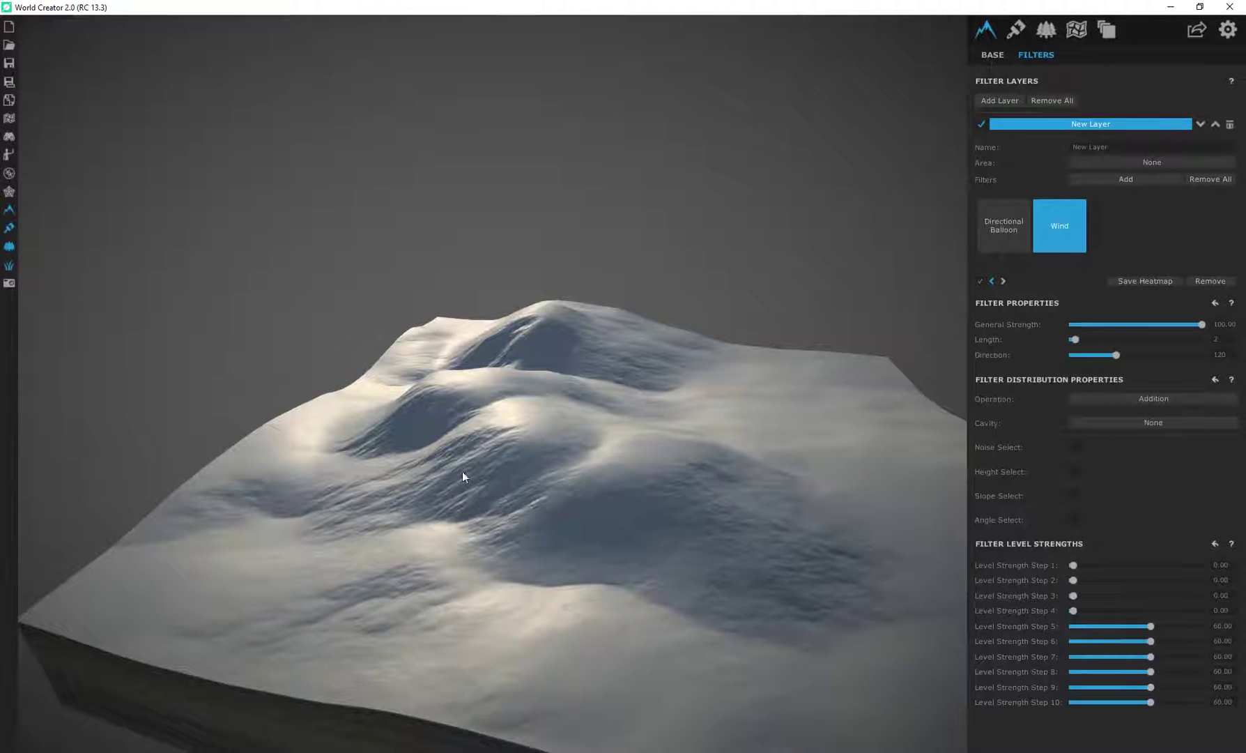
pyautogui.moveTo(405, 465); pyautogui.dragTo(485, 508)
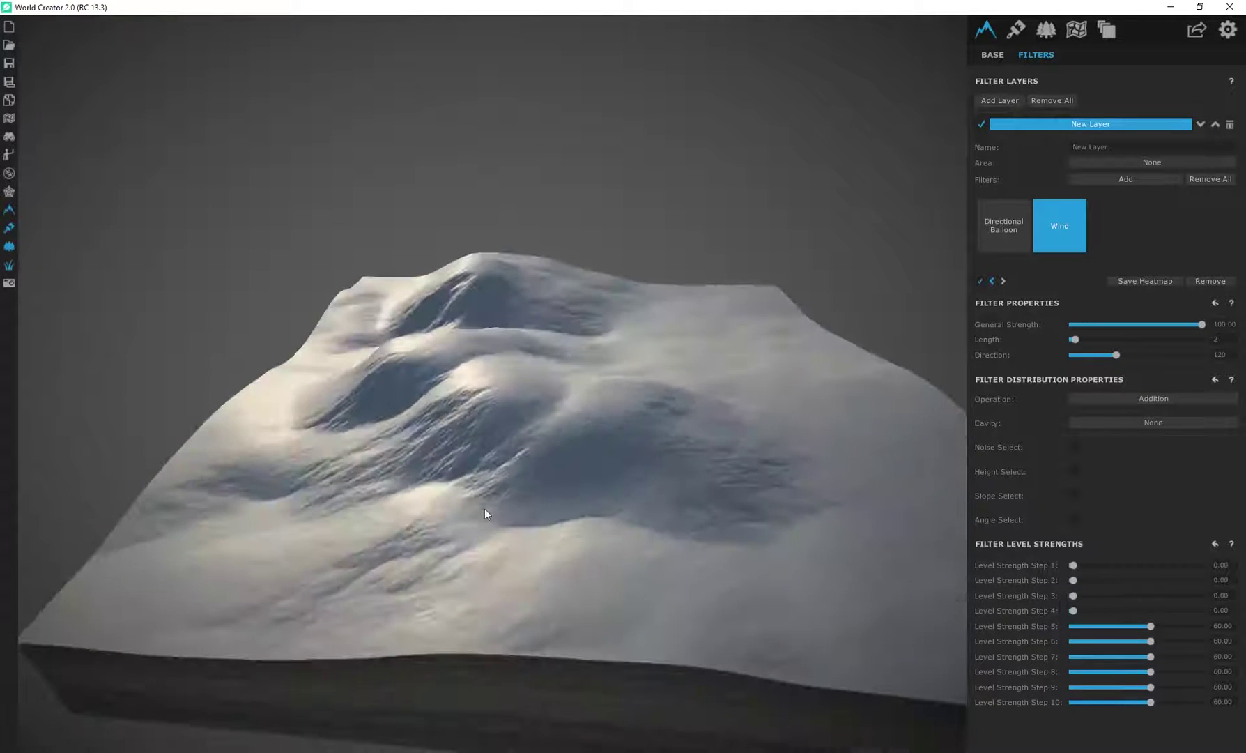
pyautogui.click(1079, 339)
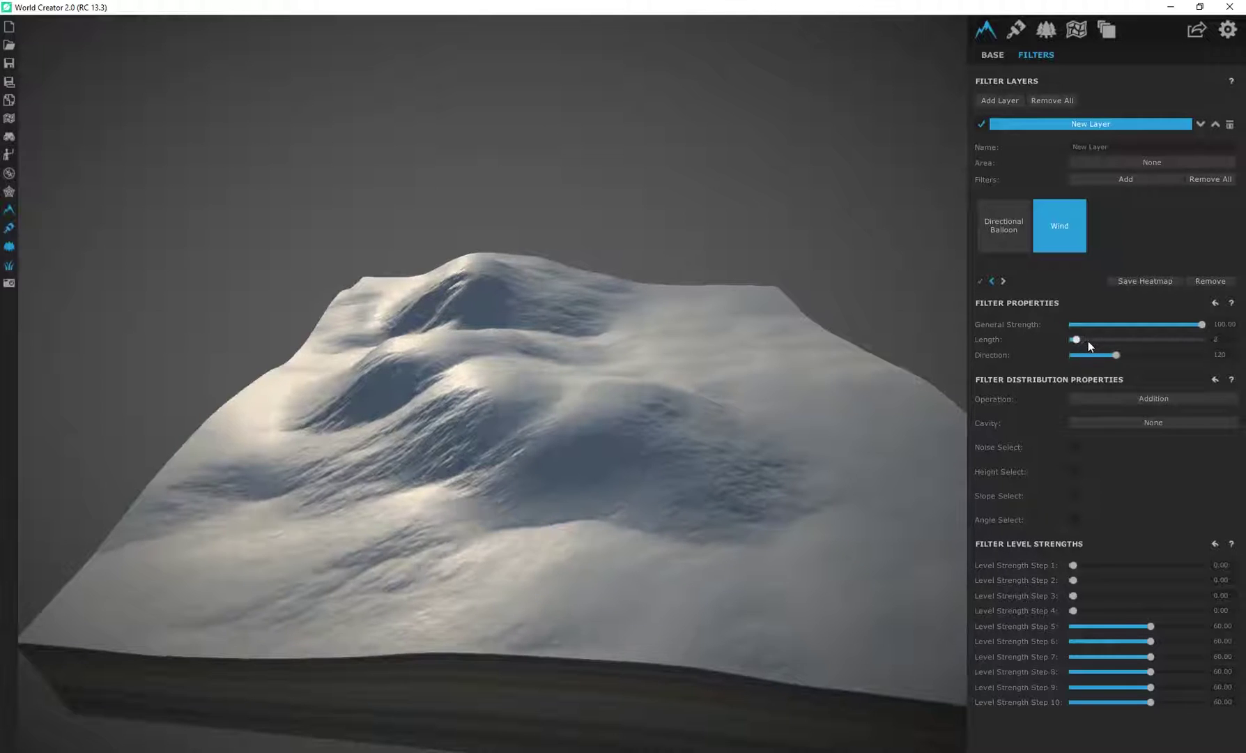
pyautogui.moveTo(1081, 341); pyautogui.dragTo(1088, 343)
pyautogui.moveTo(627, 436); pyautogui.dragTo(682, 503)
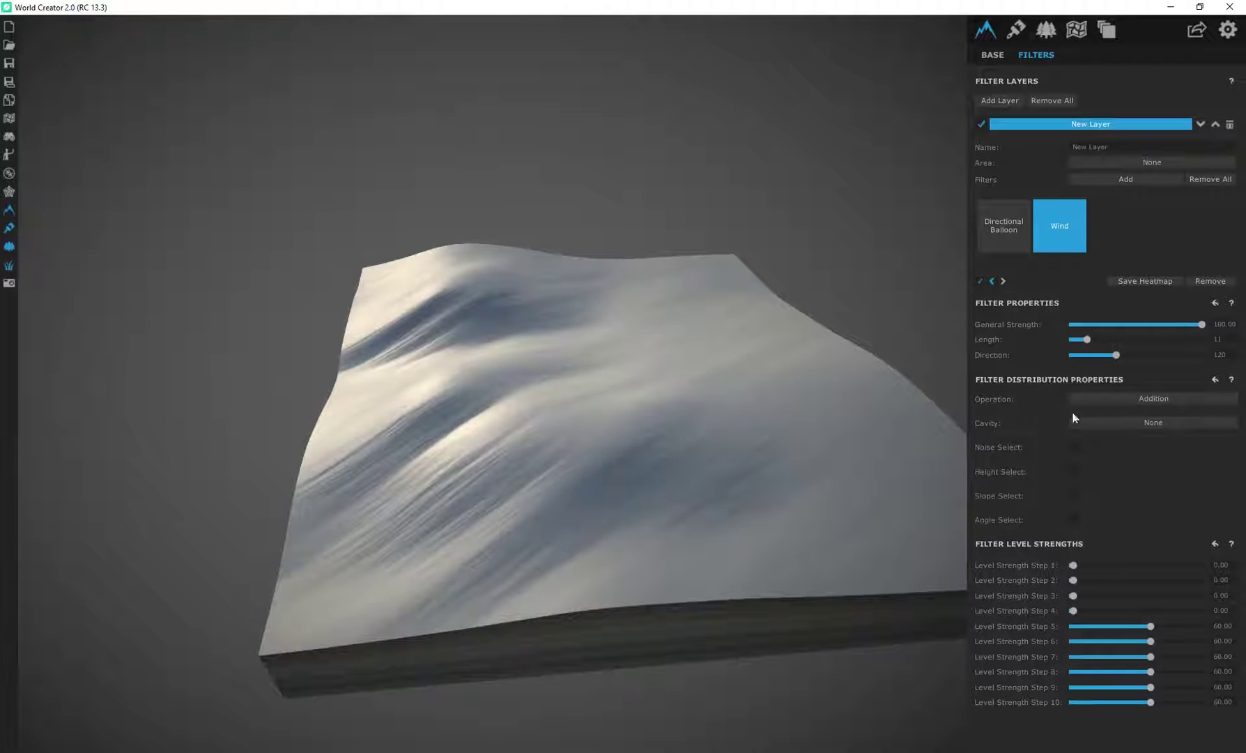
# Try the Subtraction operation in the Wind filter's distribution properties, and restore Addition.
pyautogui.click(1138, 399)
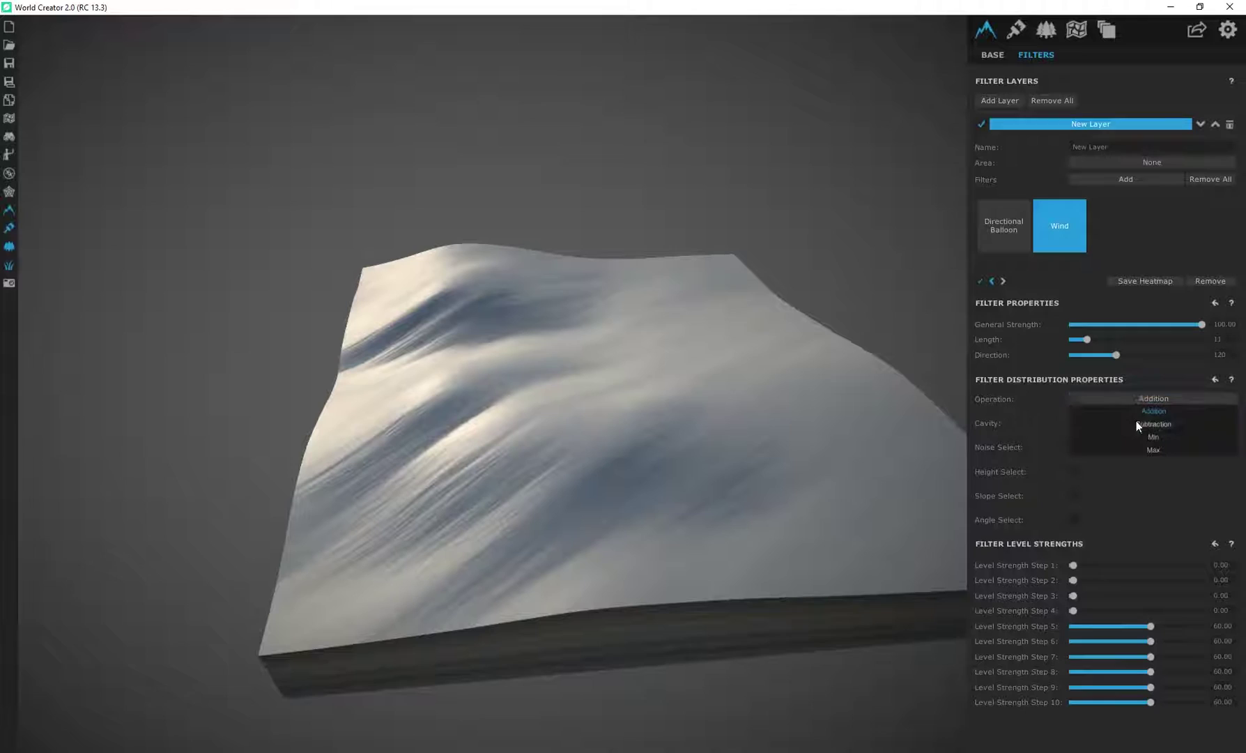
pyautogui.click(1156, 426)
pyautogui.click(1165, 398)
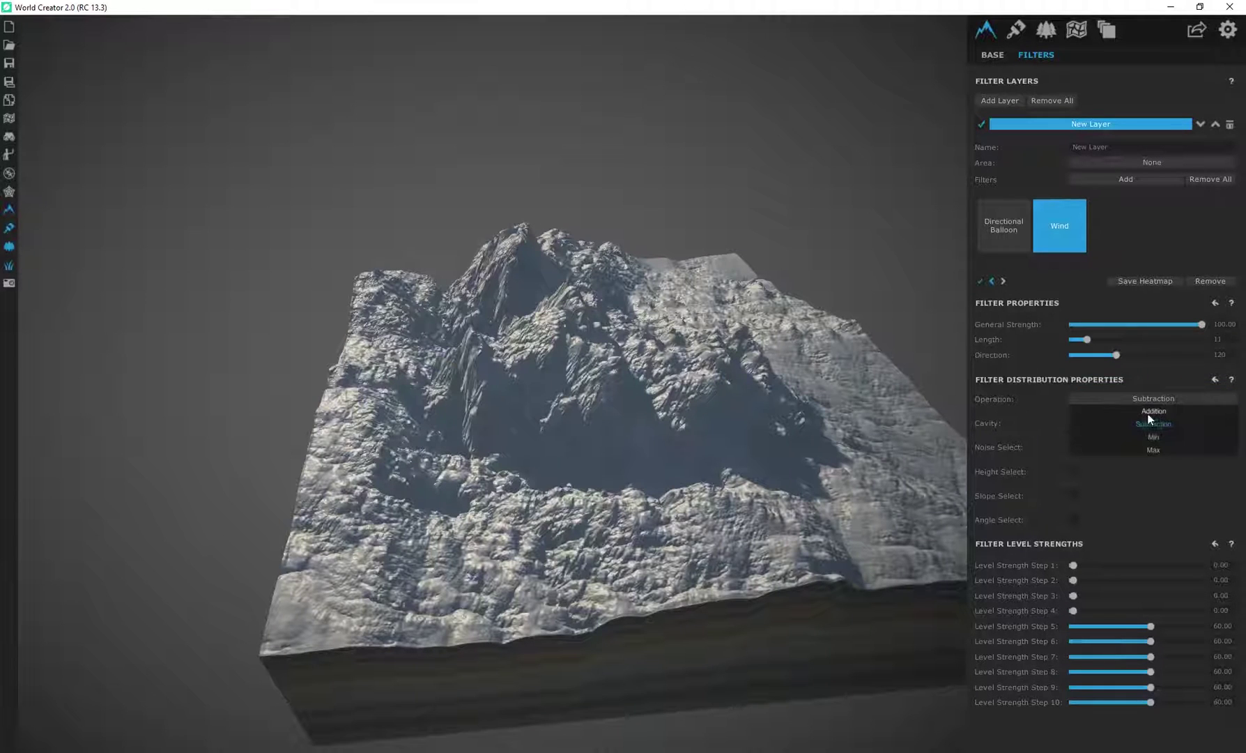
pyautogui.click(1143, 411)
# Try noise selection on the Wind filter with a world size of 762.94, and disable it again.
pyautogui.click(1075, 446)
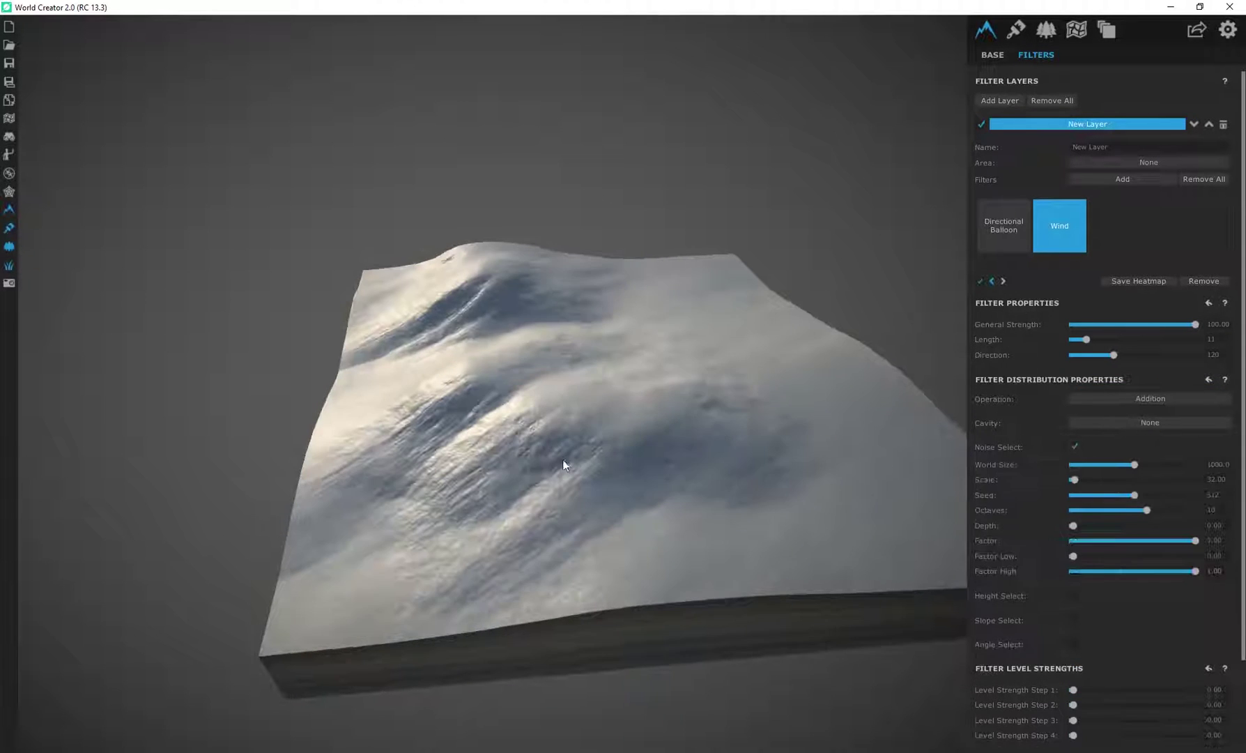
pyautogui.scroll(6, 490, 472)
pyautogui.moveTo(593, 424); pyautogui.dragTo(631, 346, button='right')
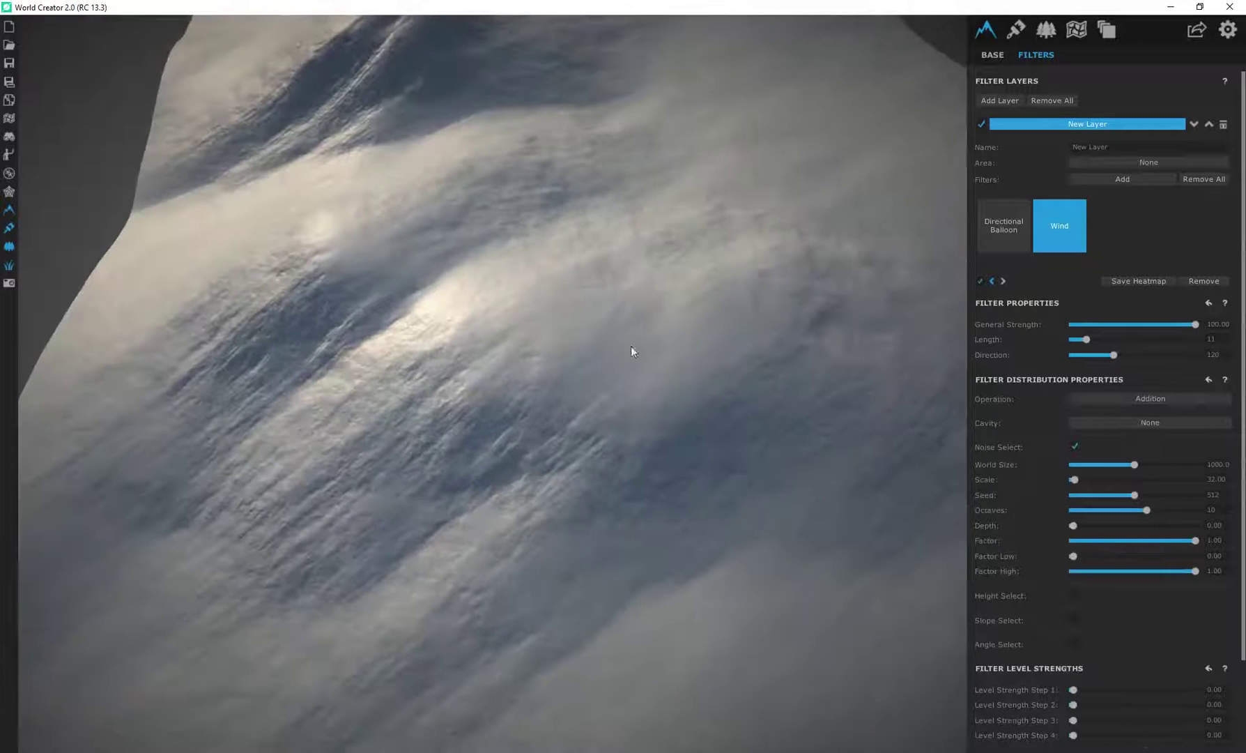
pyautogui.moveTo(1134, 464)
pyautogui.mouseDown()
pyautogui.moveTo(1114, 464)
pyautogui.moveTo(1125, 470)
pyautogui.mouseUp()
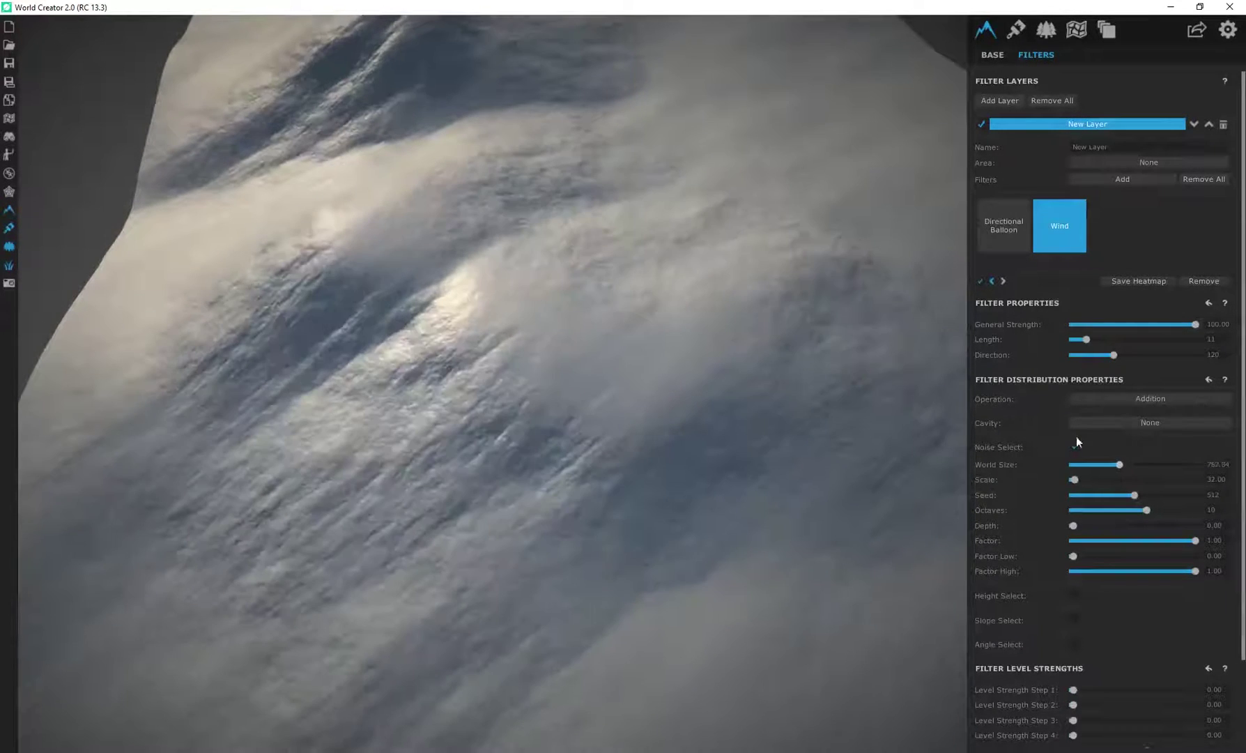
pyautogui.click(1075, 446)
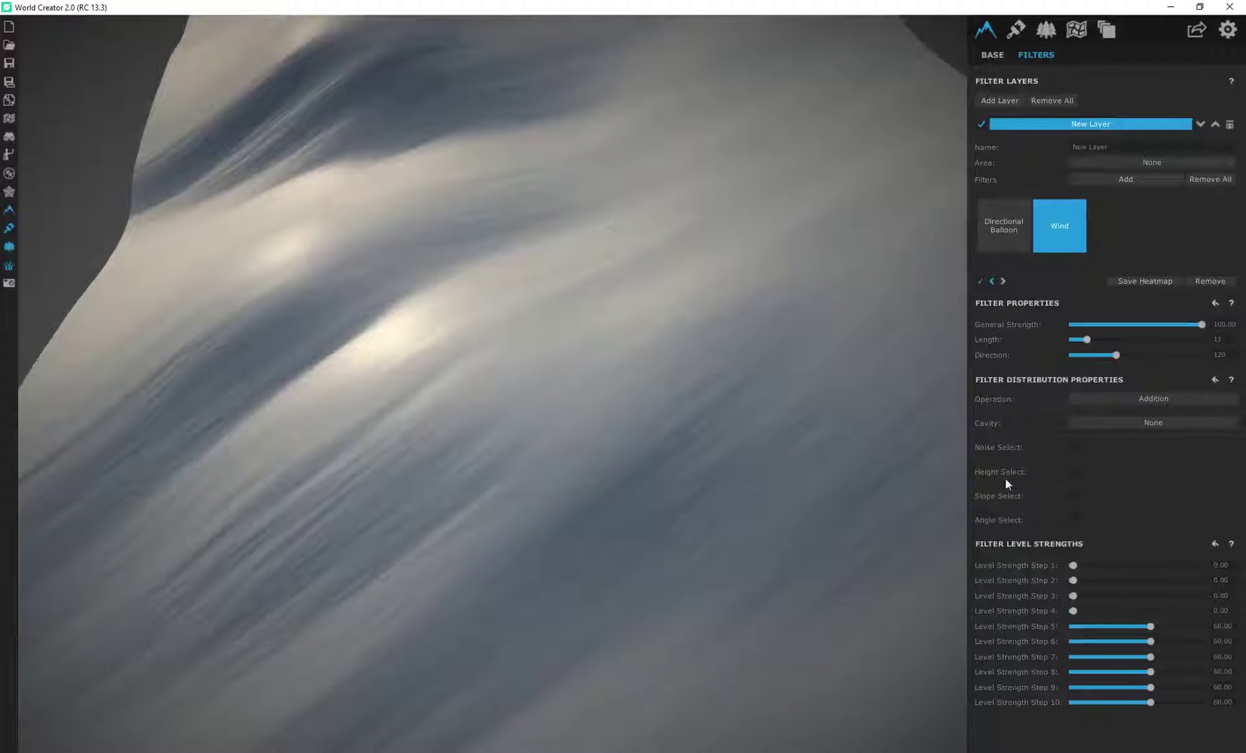
# Try height selection on the Wind filter, inspect its effect on the slopes, and disable it again.
pyautogui.moveTo(676, 479); pyautogui.dragTo(592, 354, button='middle')
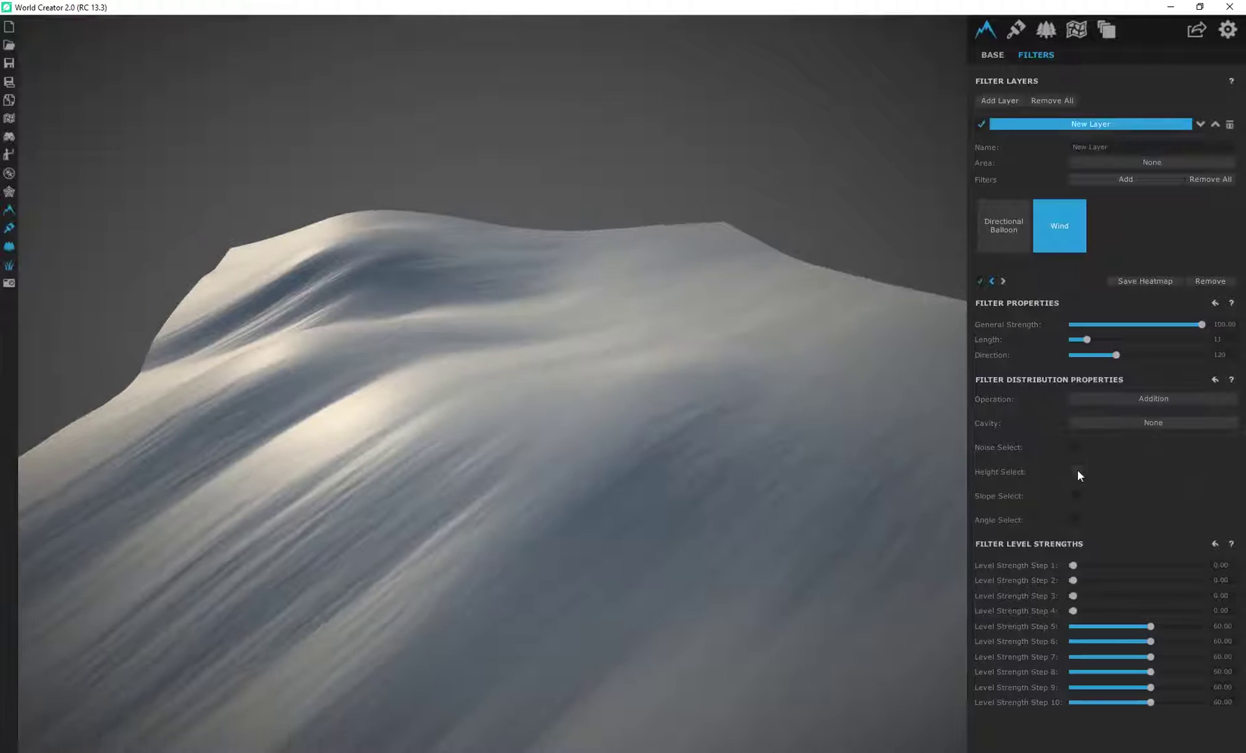
pyautogui.click(1076, 471)
pyautogui.moveTo(571, 410); pyautogui.dragTo(729, 475, button='right')
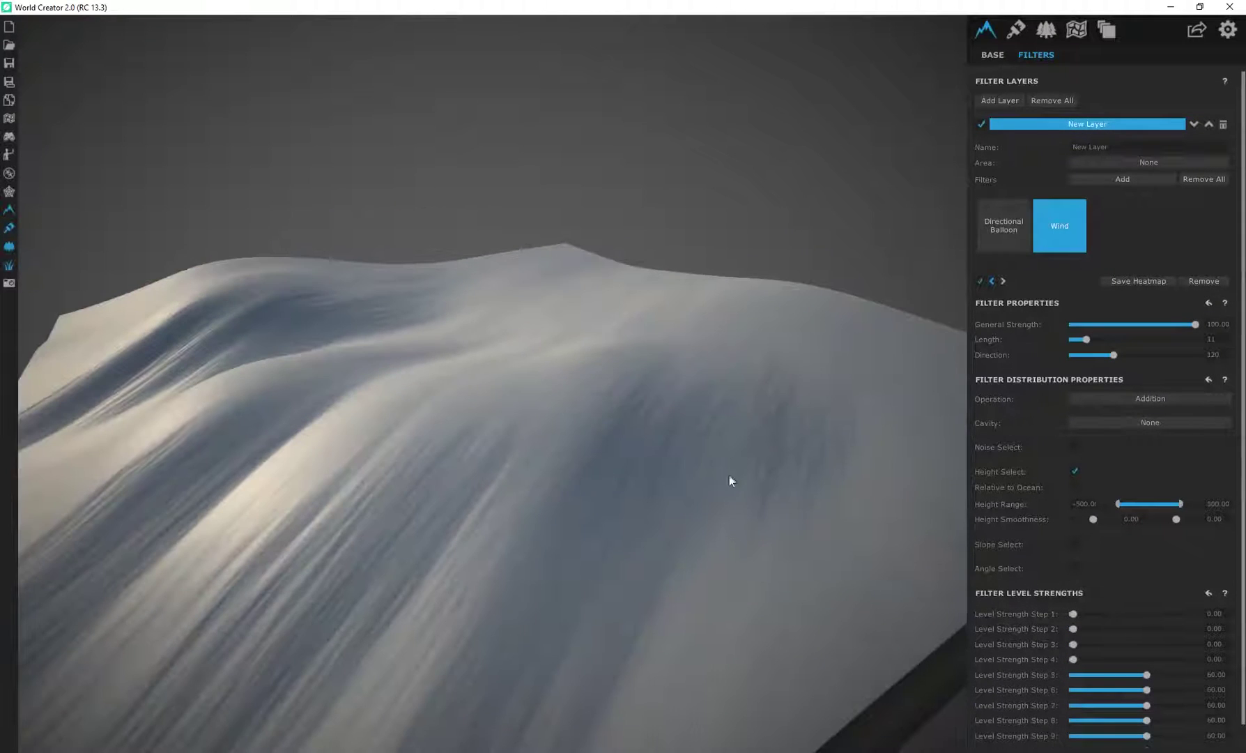
pyautogui.moveTo(554, 467); pyautogui.dragTo(610, 475, button='right')
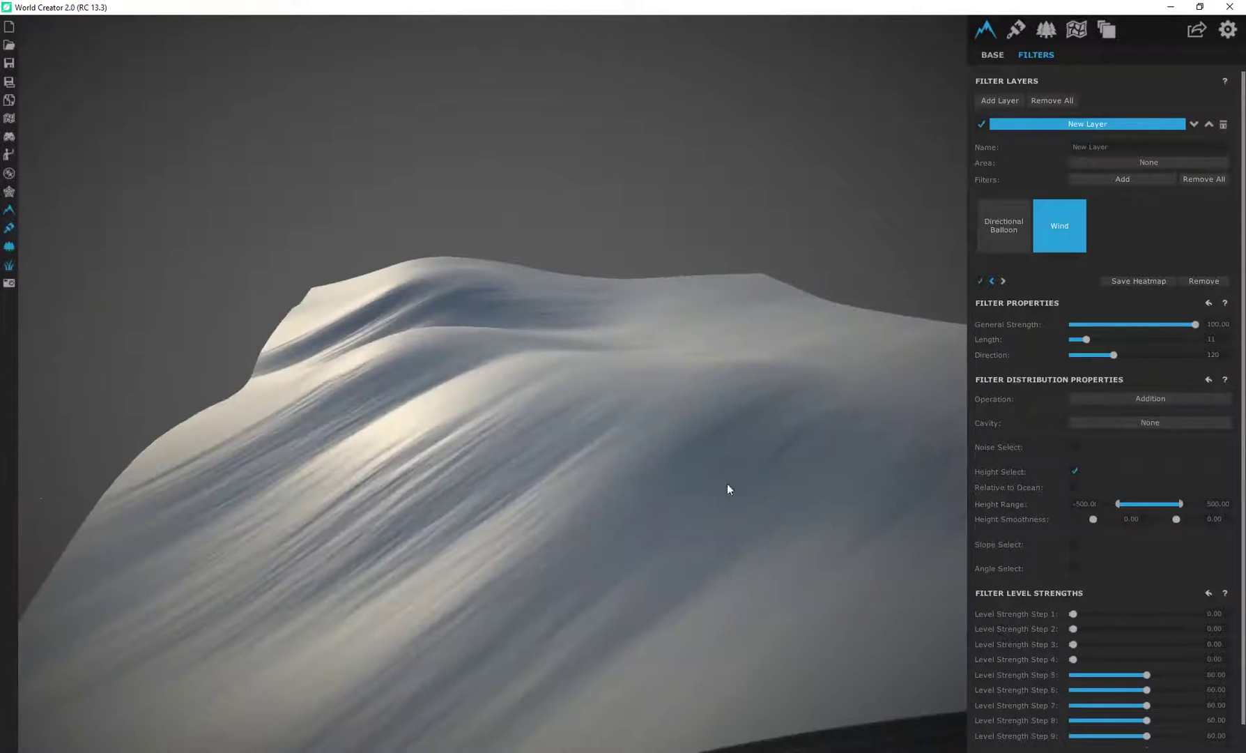
pyautogui.moveTo(727, 487); pyautogui.dragTo(435, 531, button='right')
pyautogui.moveTo(408, 585); pyautogui.dragTo(475, 534, button='right')
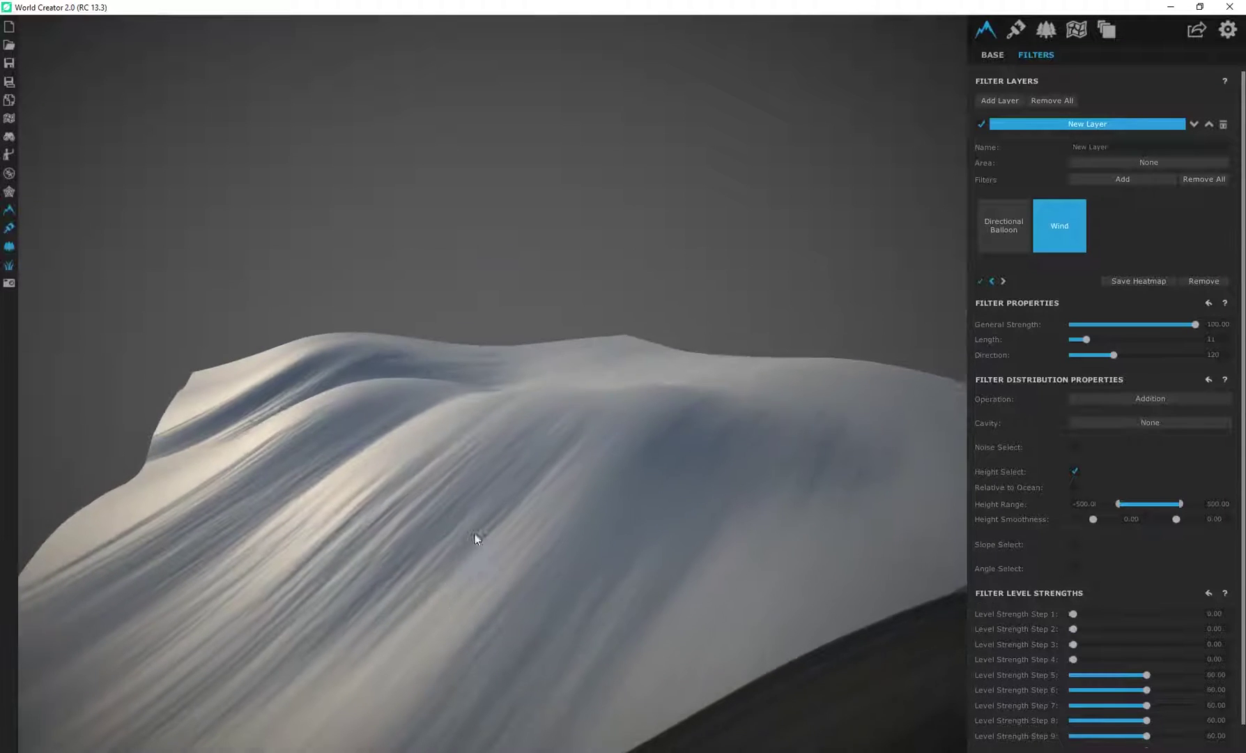
pyautogui.moveTo(635, 590); pyautogui.dragTo(579, 638, button='right')
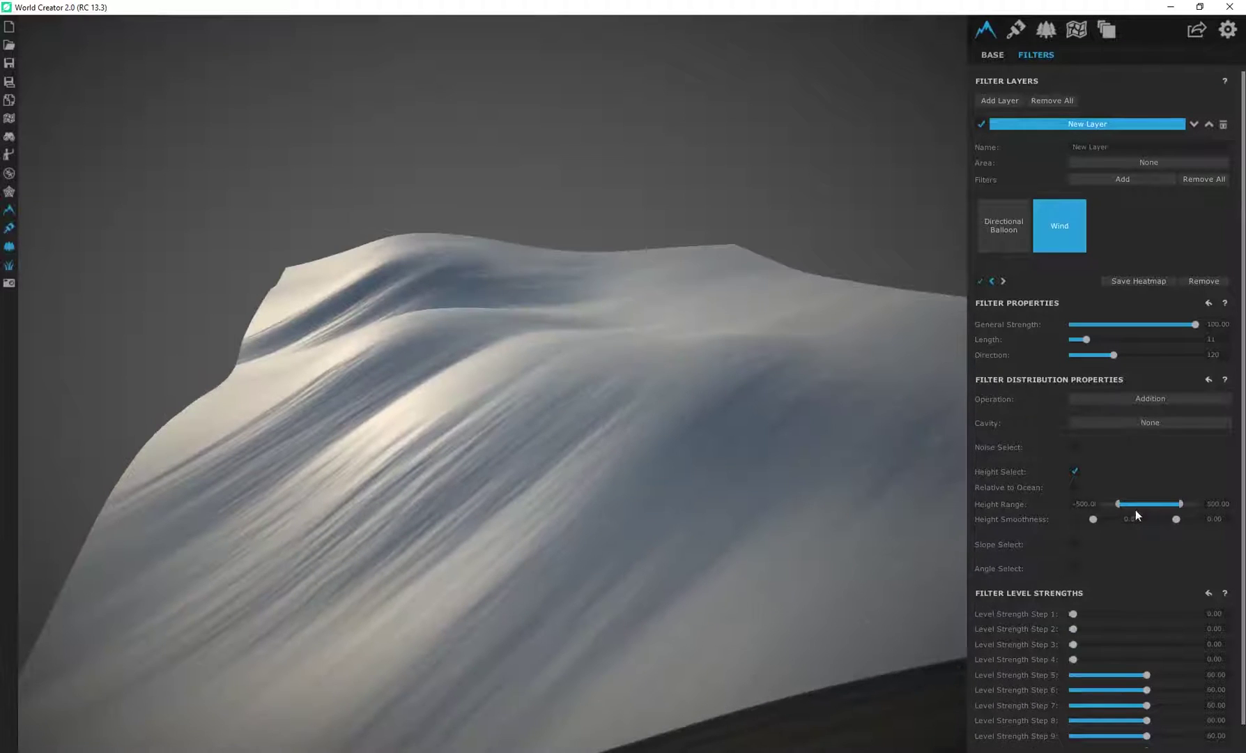
pyautogui.click(1075, 472)
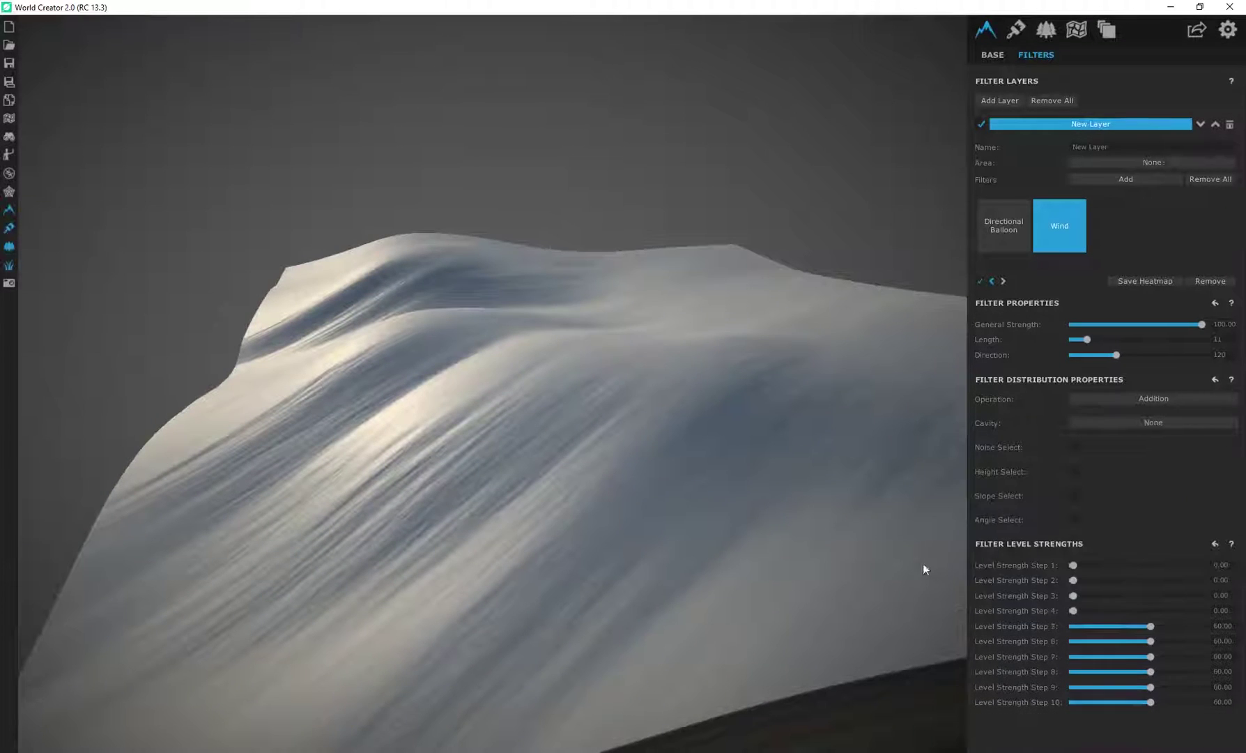
# Restrict the Wind filter by angle, using an angle of 15.17 and an angle width of 248.10.
pyautogui.click(1076, 520)
pyautogui.moveTo(767, 508); pyautogui.dragTo(744, 498, button='right')
pyautogui.moveTo(1074, 537)
pyautogui.mouseDown()
pyautogui.moveTo(1104, 538)
pyautogui.moveTo(1076, 532)
pyautogui.mouseUp()
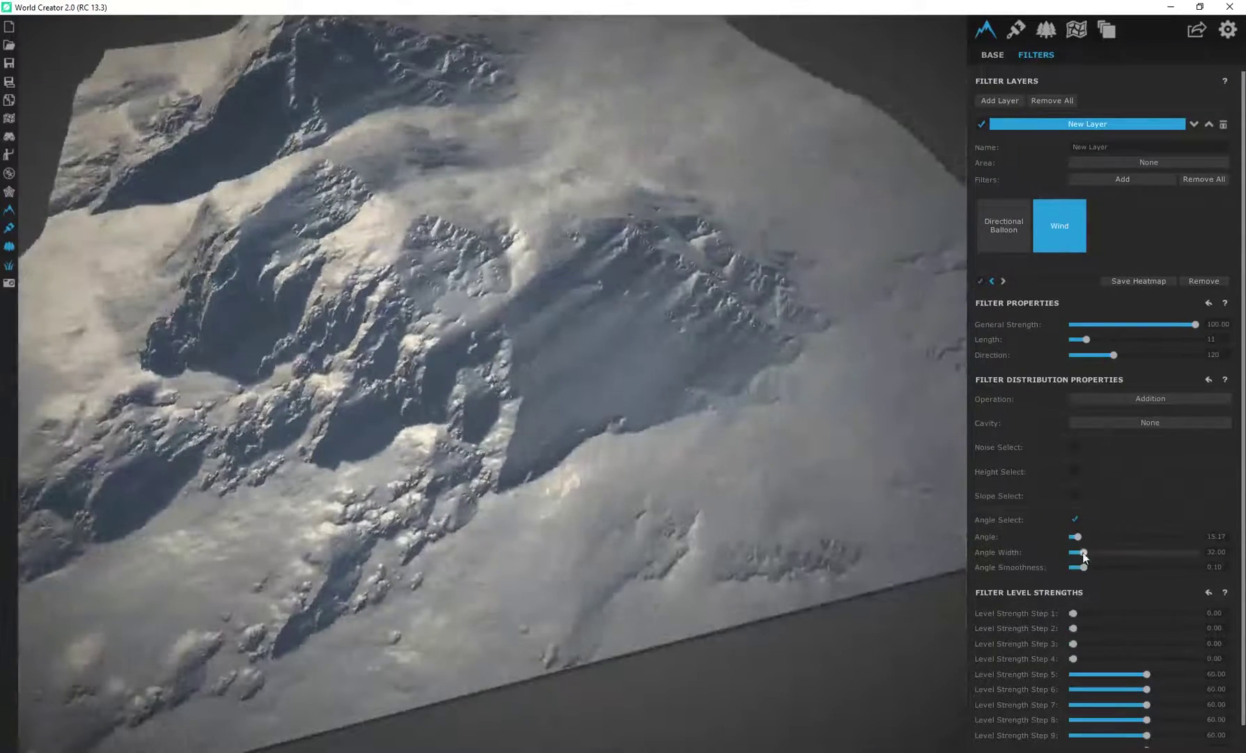
pyautogui.moveTo(1087, 552); pyautogui.dragTo(1161, 552)
# Check the windswept slopes from several sides and set the Wind filter's selection angle to 0.
pyautogui.moveTo(782, 464); pyautogui.dragTo(793, 361, button='right')
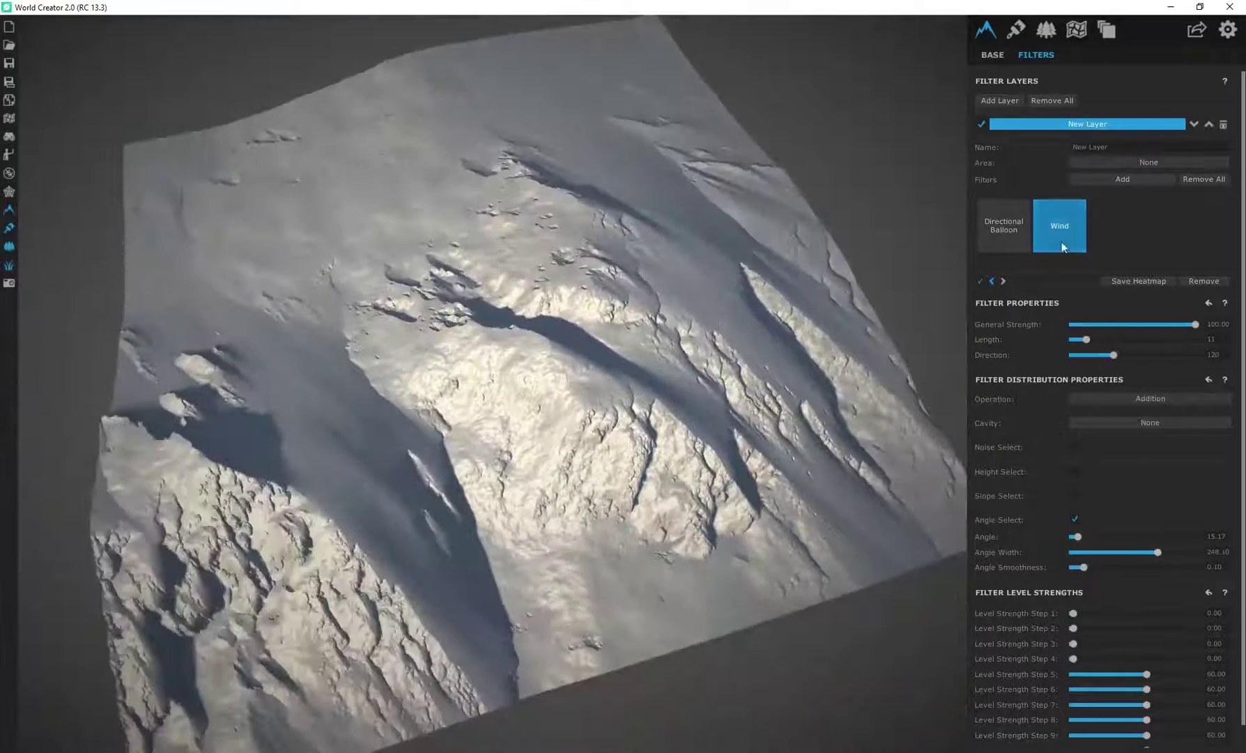
pyautogui.moveTo(349, 450); pyautogui.dragTo(292, 476, button='right')
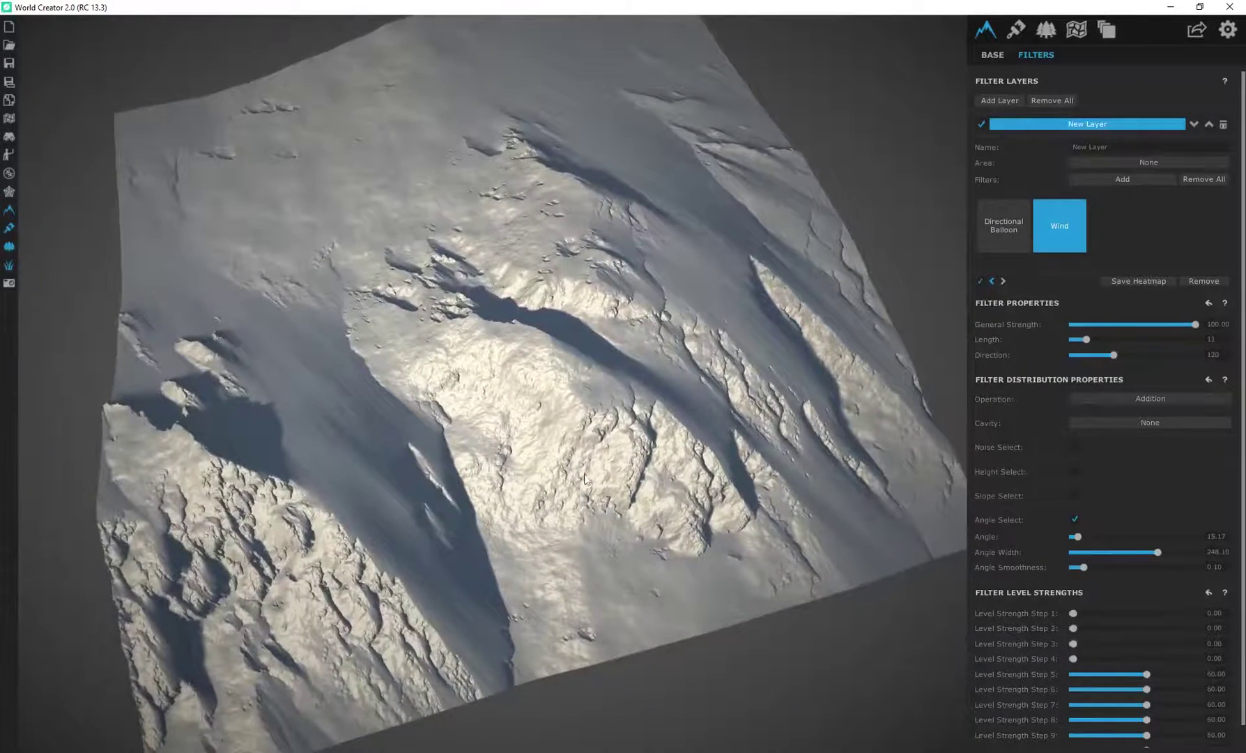
pyautogui.moveTo(435, 635); pyautogui.dragTo(656, 538, button='right')
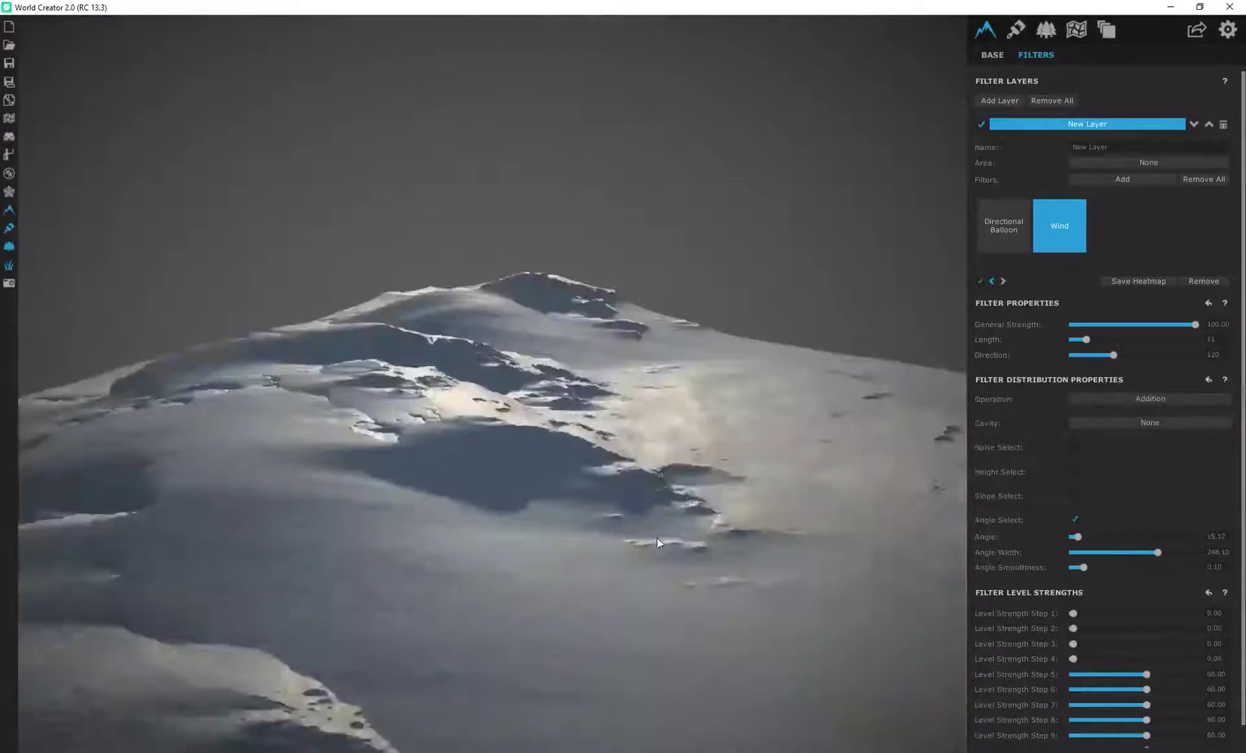
pyautogui.moveTo(1077, 538); pyautogui.dragTo(1082, 538)
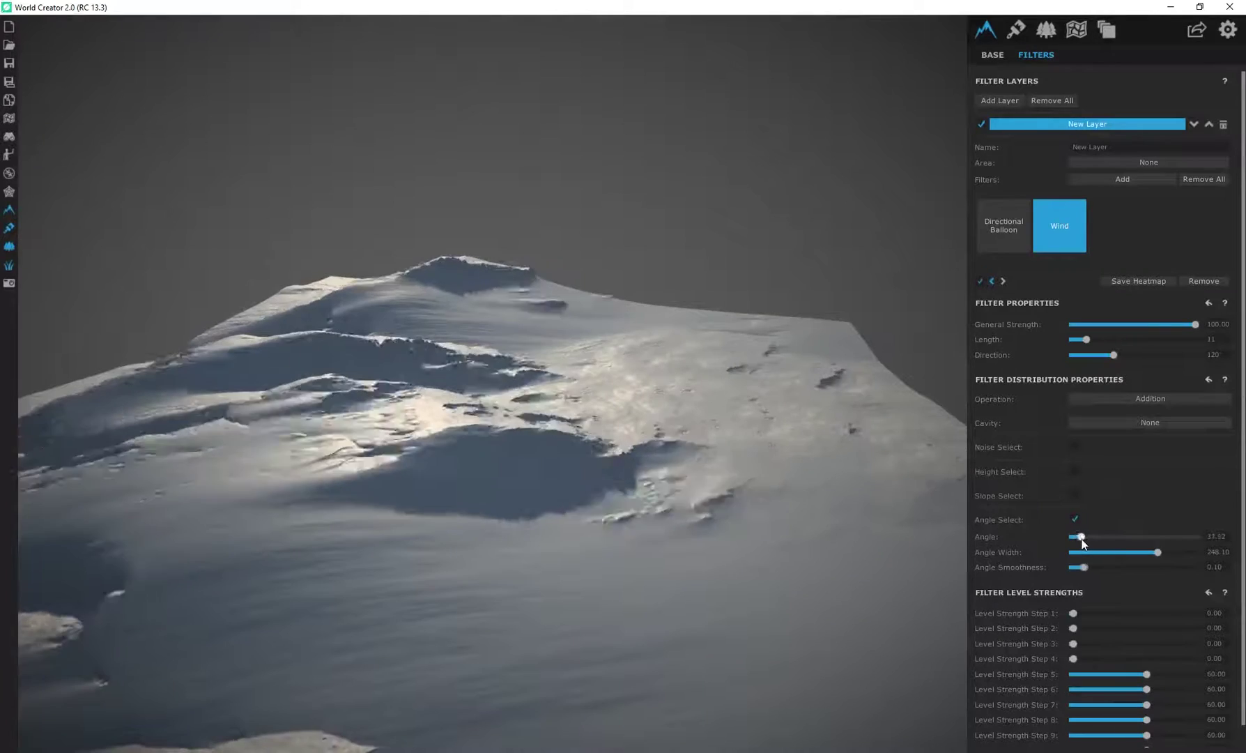
pyautogui.moveTo(525, 460); pyautogui.dragTo(522, 496, button='right')
pyautogui.moveTo(1079, 537)
pyautogui.mouseDown()
pyautogui.moveTo(1104, 540)
pyautogui.moveTo(1067, 535)
pyautogui.mouseUp()
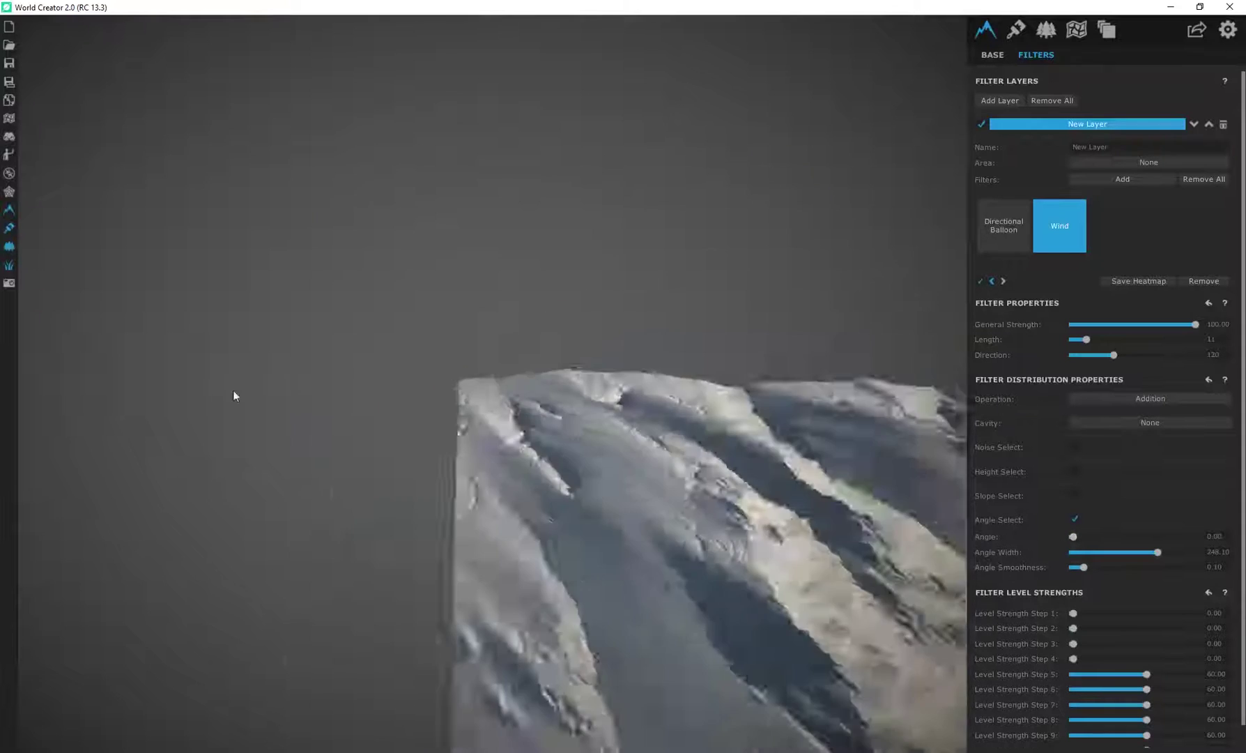
pyautogui.moveTo(234, 391); pyautogui.dragTo(552, 456, button='right')
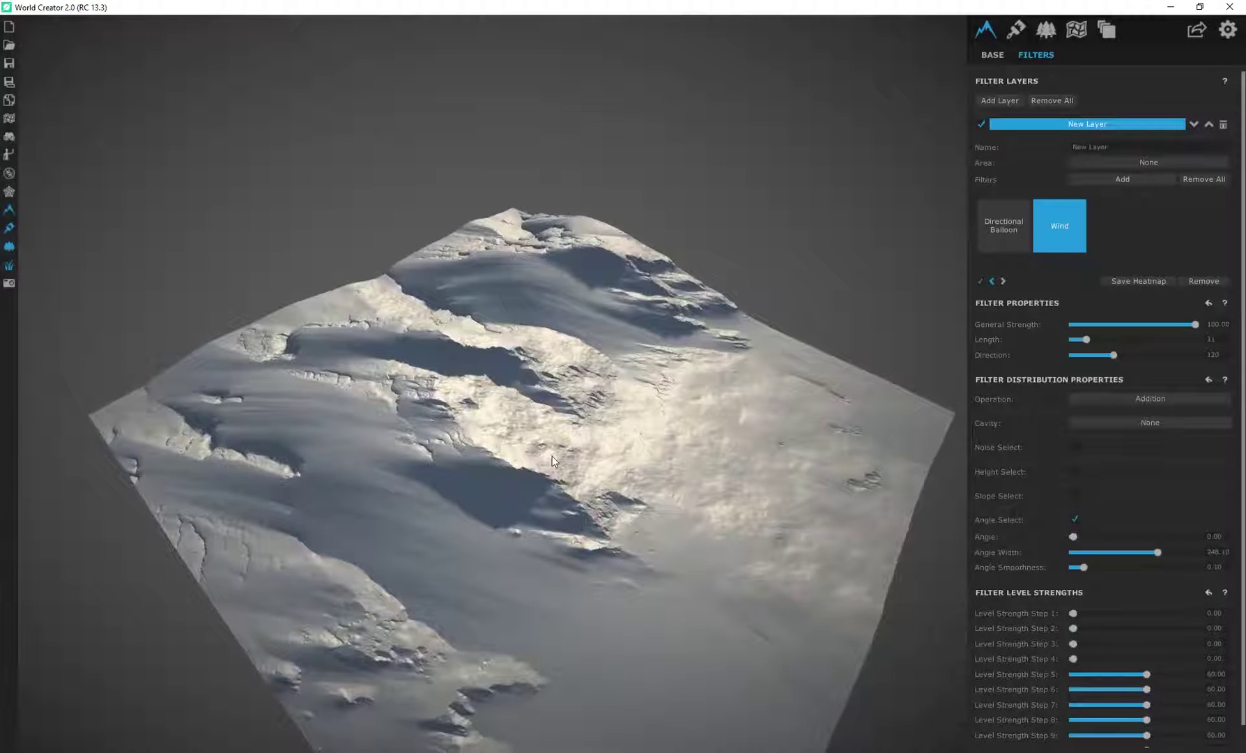
# Add a Sediment Complex filter to the filter layer after the Wind filter and check the filled valleys.
pyautogui.click(1124, 179)
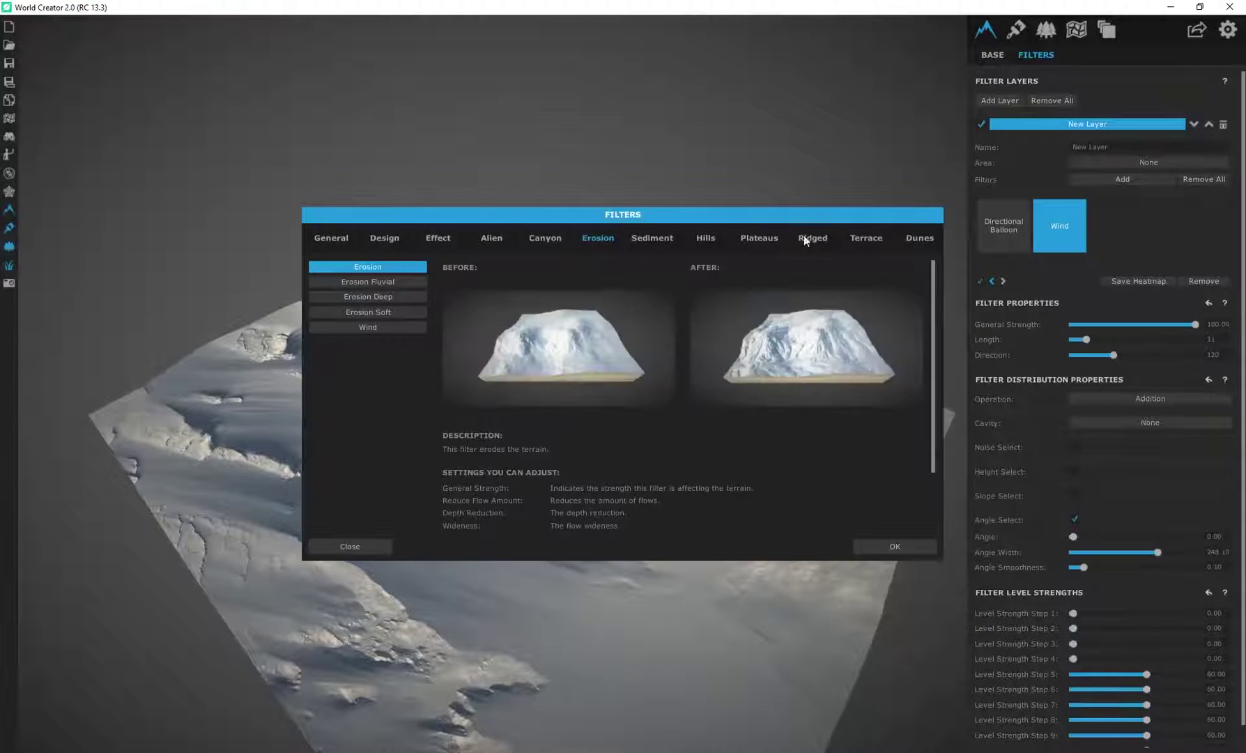
pyautogui.click(642, 238)
pyautogui.click(376, 281)
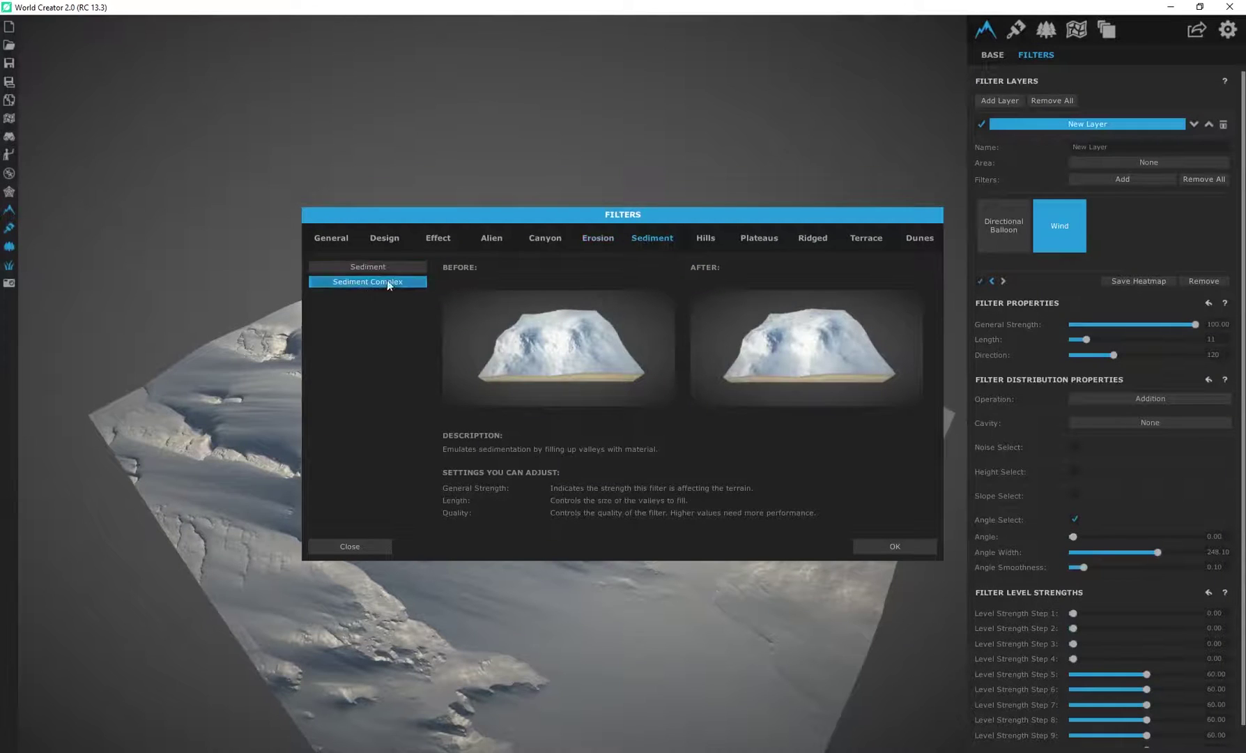
pyautogui.click(863, 550)
pyautogui.scroll(5, 382, 467)
pyautogui.moveTo(404, 474); pyautogui.dragTo(593, 499, button='right')
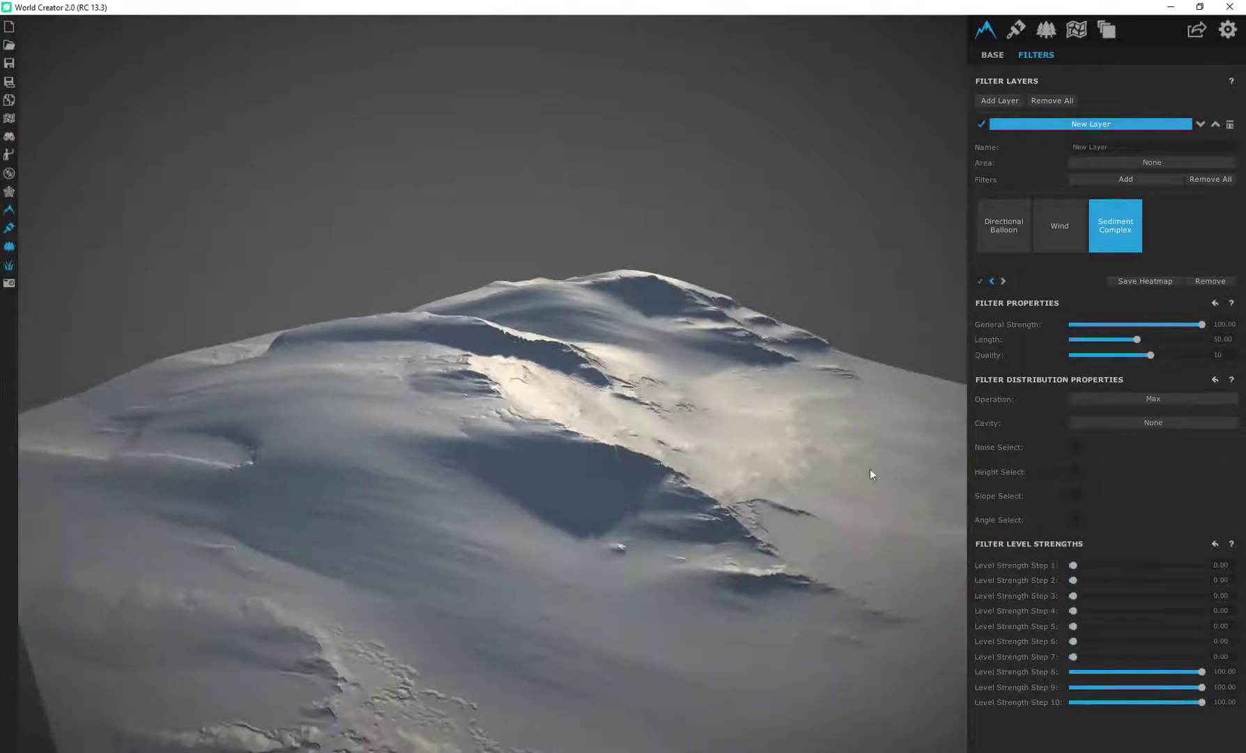
# Restrict the Sediment Complex filter by angle, using an angle of 0 and an angle width of 11.15.
pyautogui.click(1075, 519)
pyautogui.moveTo(545, 586); pyautogui.dragTo(648, 545, button='right')
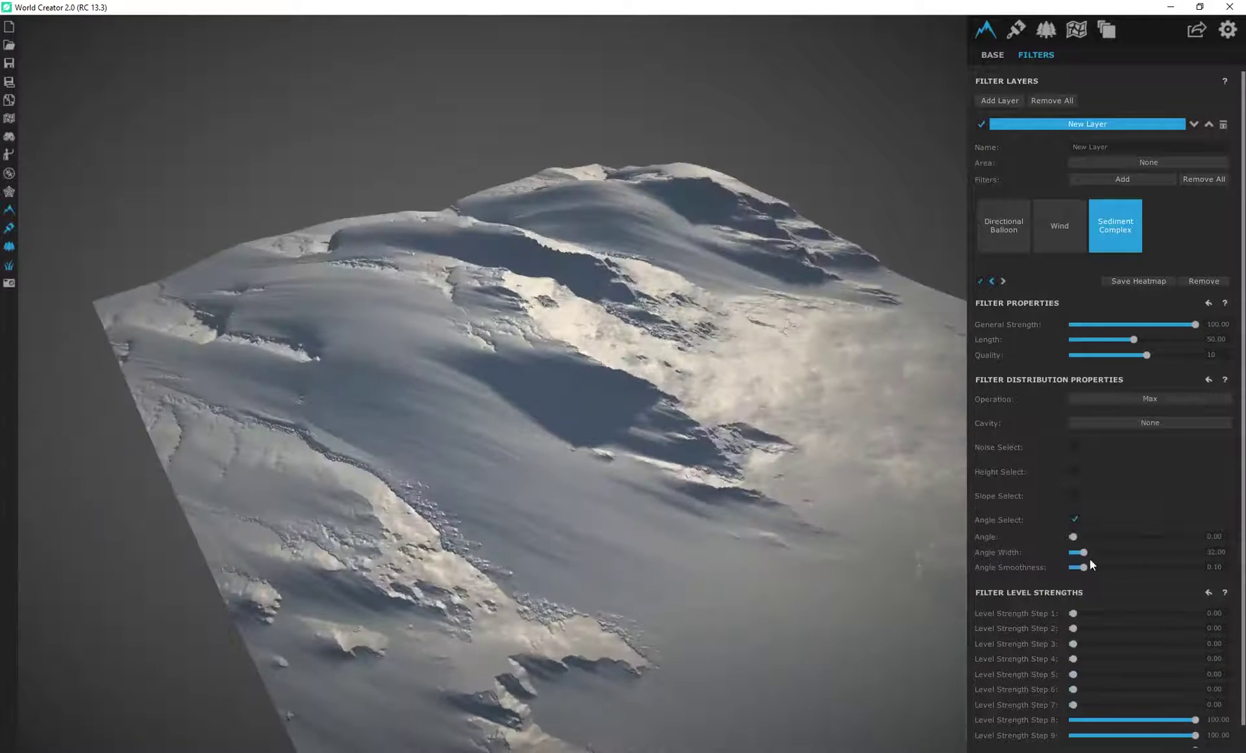
pyautogui.moveTo(1090, 552)
pyautogui.mouseDown()
pyautogui.moveTo(1149, 556)
pyautogui.moveTo(1089, 550)
pyautogui.moveTo(1091, 539)
pyautogui.moveTo(1126, 542)
pyautogui.moveTo(1108, 538)
pyautogui.moveTo(1107, 555)
pyautogui.moveTo(1077, 553)
pyautogui.mouseUp()
pyautogui.moveTo(753, 446); pyautogui.dragTo(293, 433, button='middle')
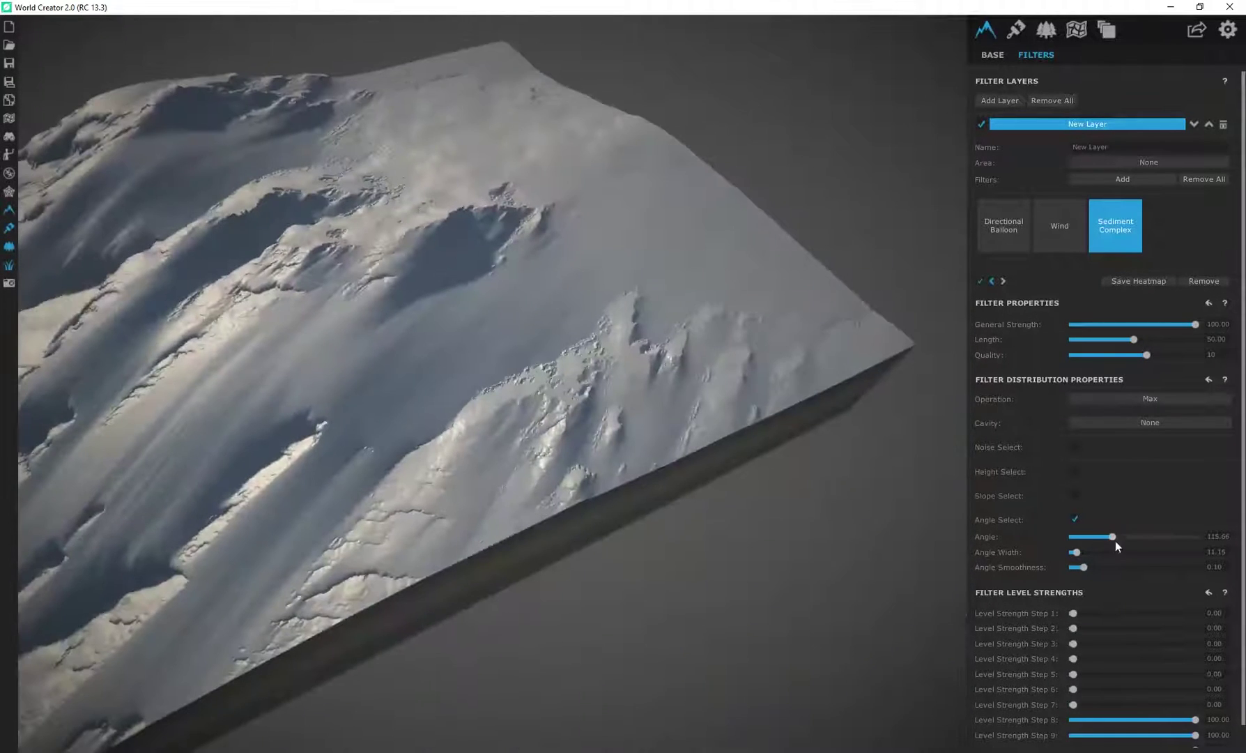
pyautogui.moveTo(1092, 533); pyautogui.dragTo(1013, 530)
pyautogui.moveTo(669, 446); pyautogui.dragTo(613, 435, button='middle')
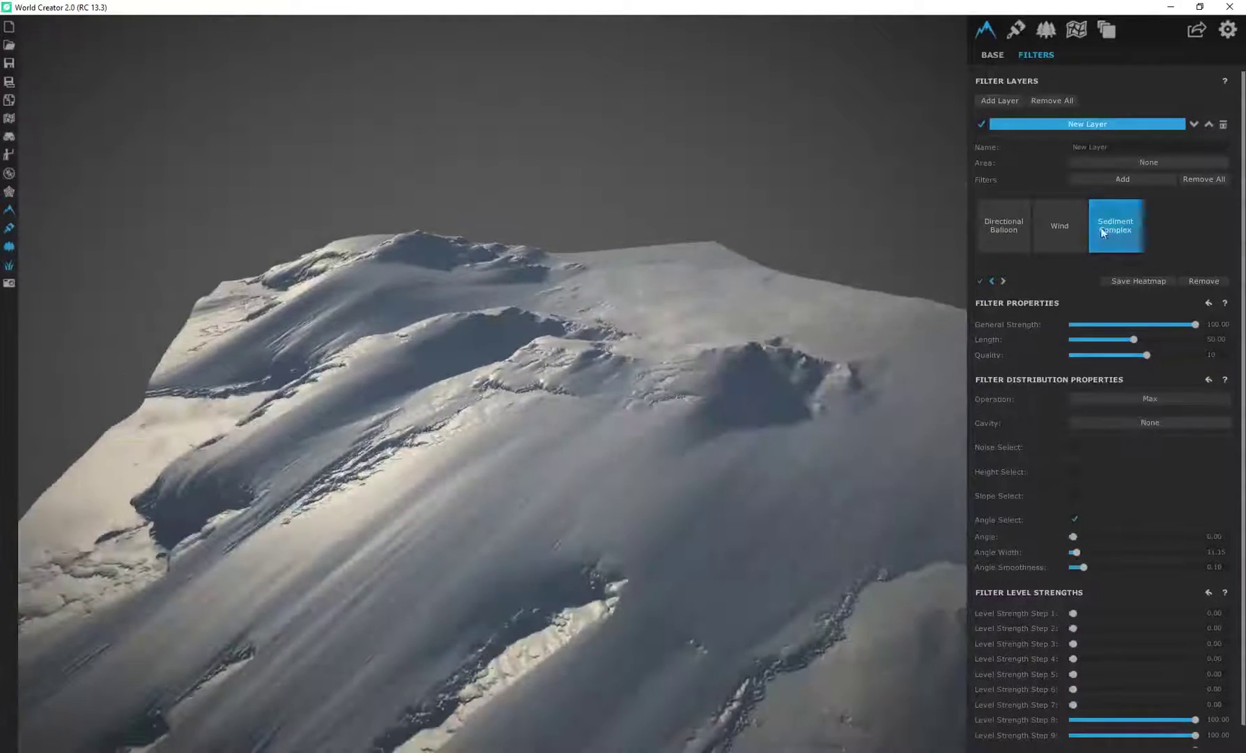
# Add a second Sediment Complex filter to the filter layer and inspect the smoothed terrain.
pyautogui.click(1121, 179)
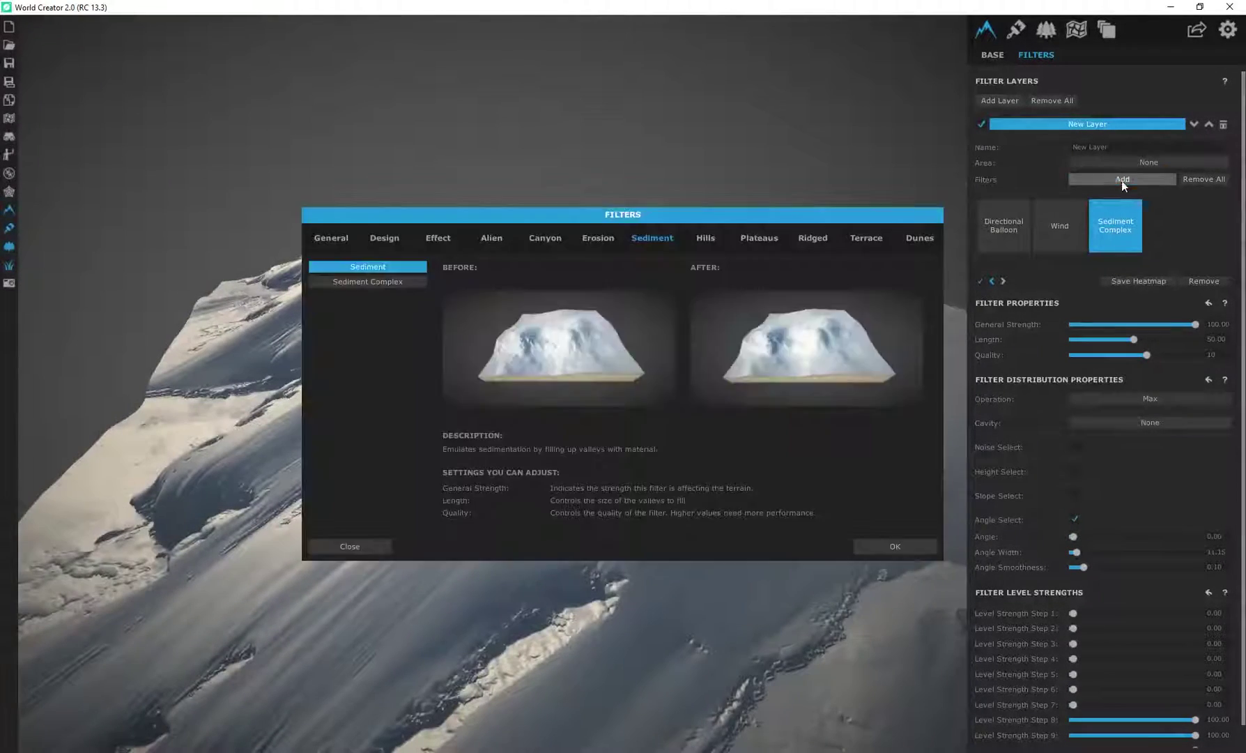
pyautogui.click(889, 549)
pyautogui.moveTo(637, 474); pyautogui.dragTo(633, 651, button='middle')
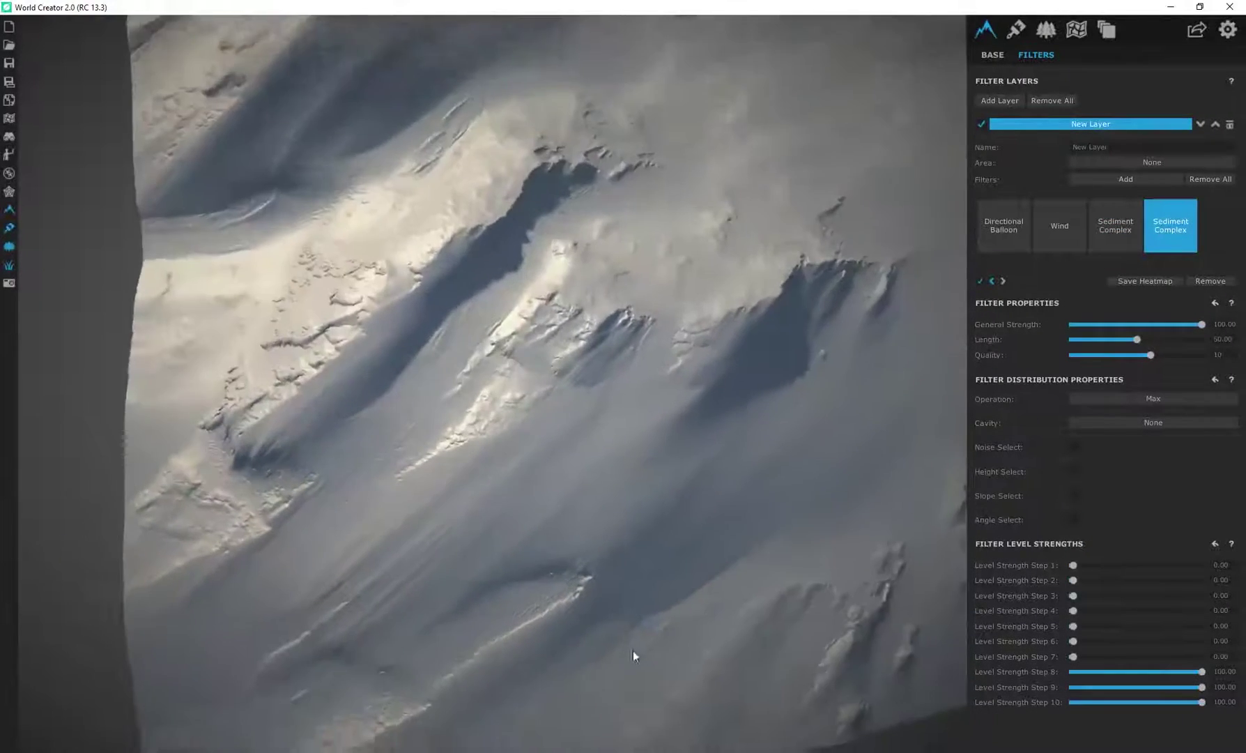
pyautogui.moveTo(633, 651); pyautogui.dragTo(834, 434, button='right')
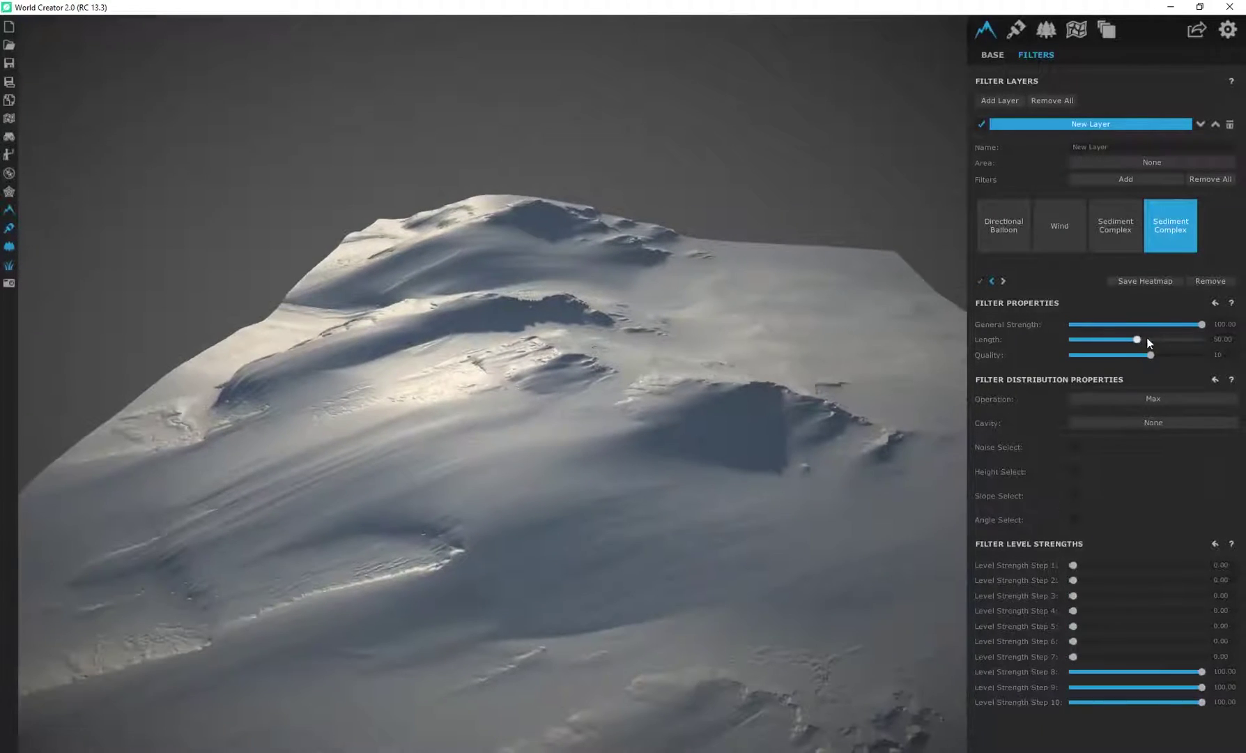
# Set the second Sediment Complex filter's length to 34.84, keep its general strength at 100, and check the slopes.
pyautogui.moveTo(1138, 340); pyautogui.dragTo(1119, 343)
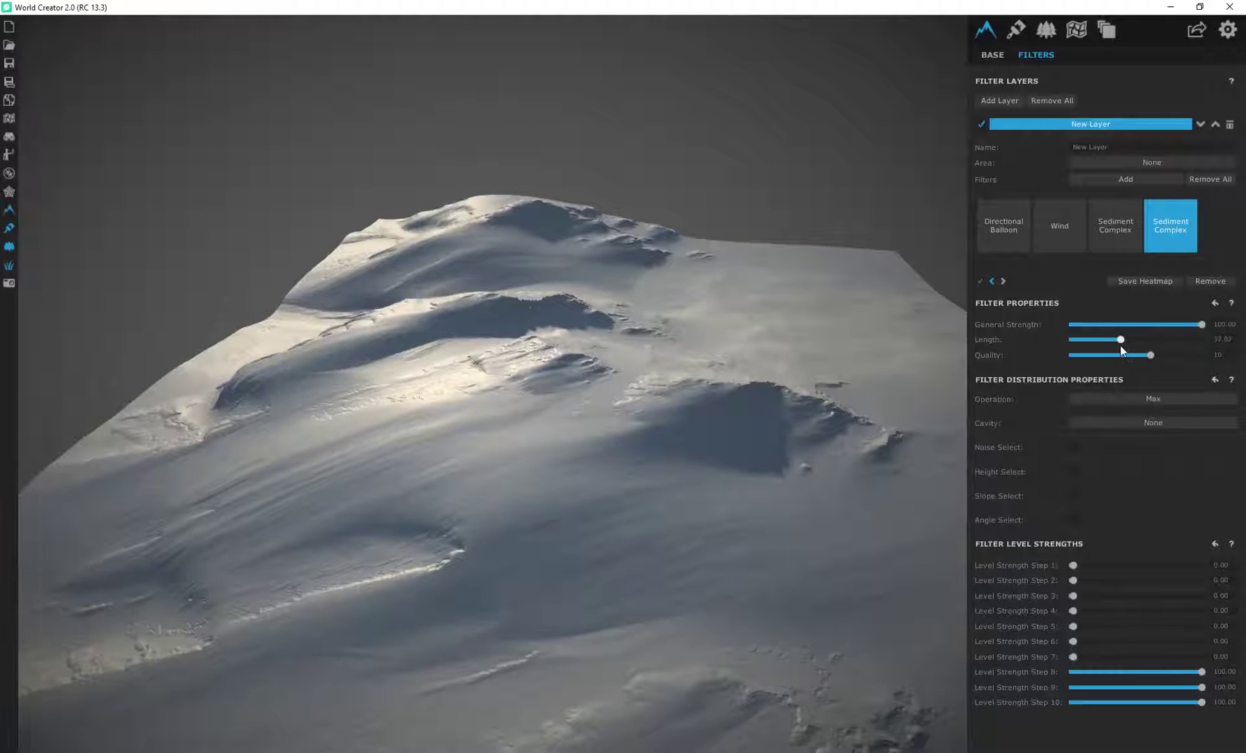
pyautogui.moveTo(1199, 323)
pyautogui.mouseDown()
pyautogui.moveTo(1147, 321)
pyautogui.moveTo(1205, 329)
pyautogui.mouseUp()
pyautogui.moveTo(788, 376); pyautogui.dragTo(308, 444)
pyautogui.scroll(5, 309, 444)
pyautogui.moveTo(311, 443); pyautogui.dragTo(670, 481, button='right')
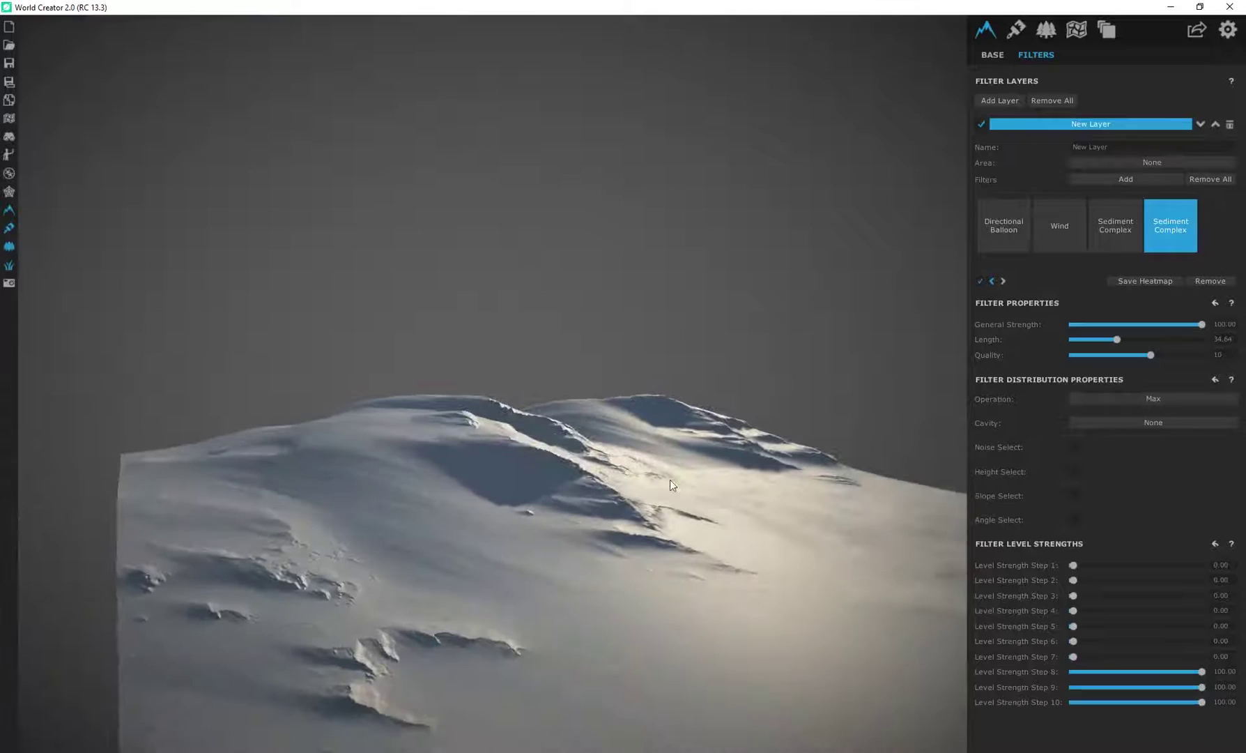
# Set the base terrain's fractal noise to a general strength of about 140 and a factor of 0.72.
pyautogui.click(992, 55)
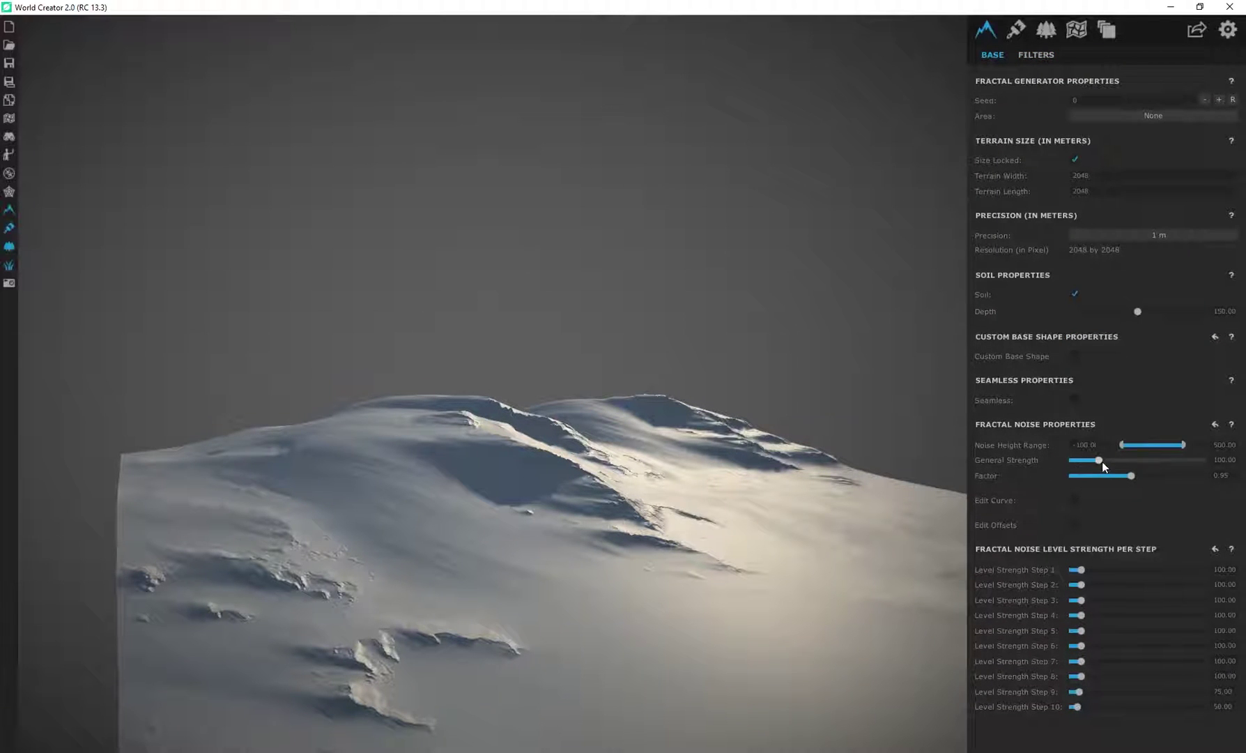
pyautogui.moveTo(1095, 461); pyautogui.dragTo(1096, 461)
pyautogui.moveTo(1132, 476); pyautogui.dragTo(1096, 475)
pyautogui.moveTo(857, 530); pyautogui.dragTo(543, 403)
pyautogui.moveTo(545, 408); pyautogui.dragTo(839, 544, button='right')
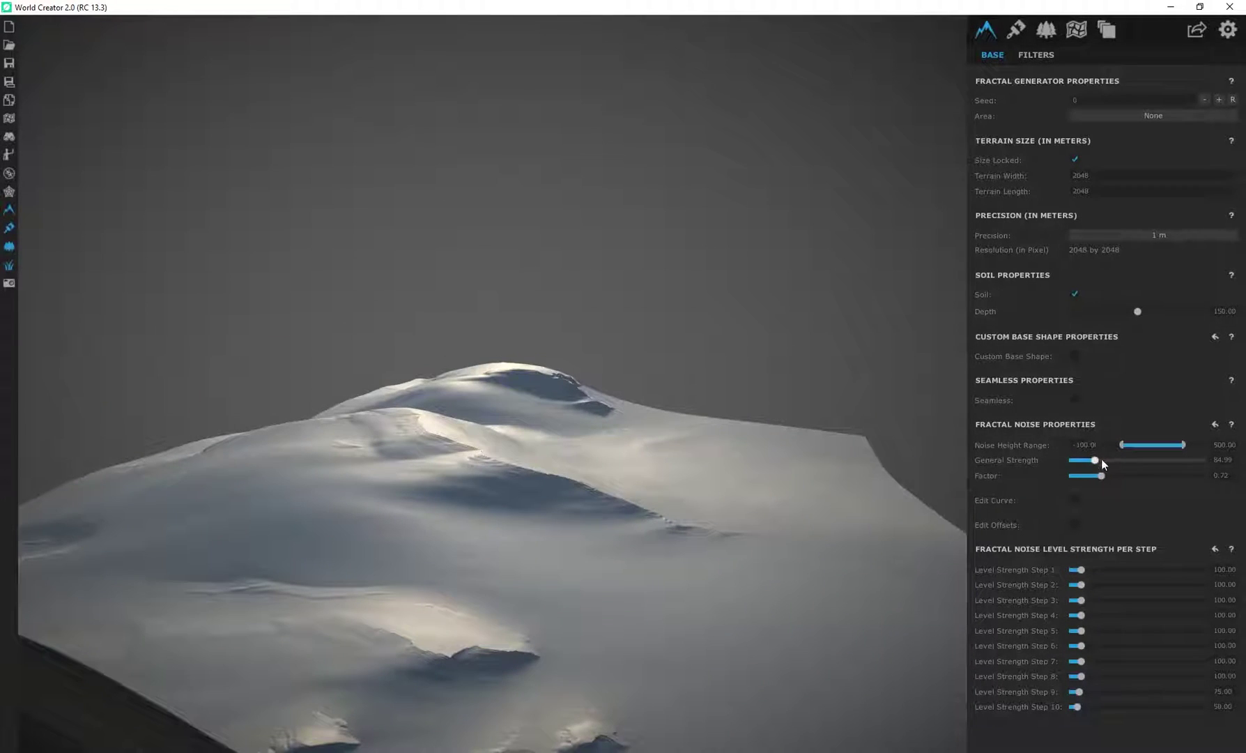
pyautogui.moveTo(1102, 460); pyautogui.dragTo(1111, 461)
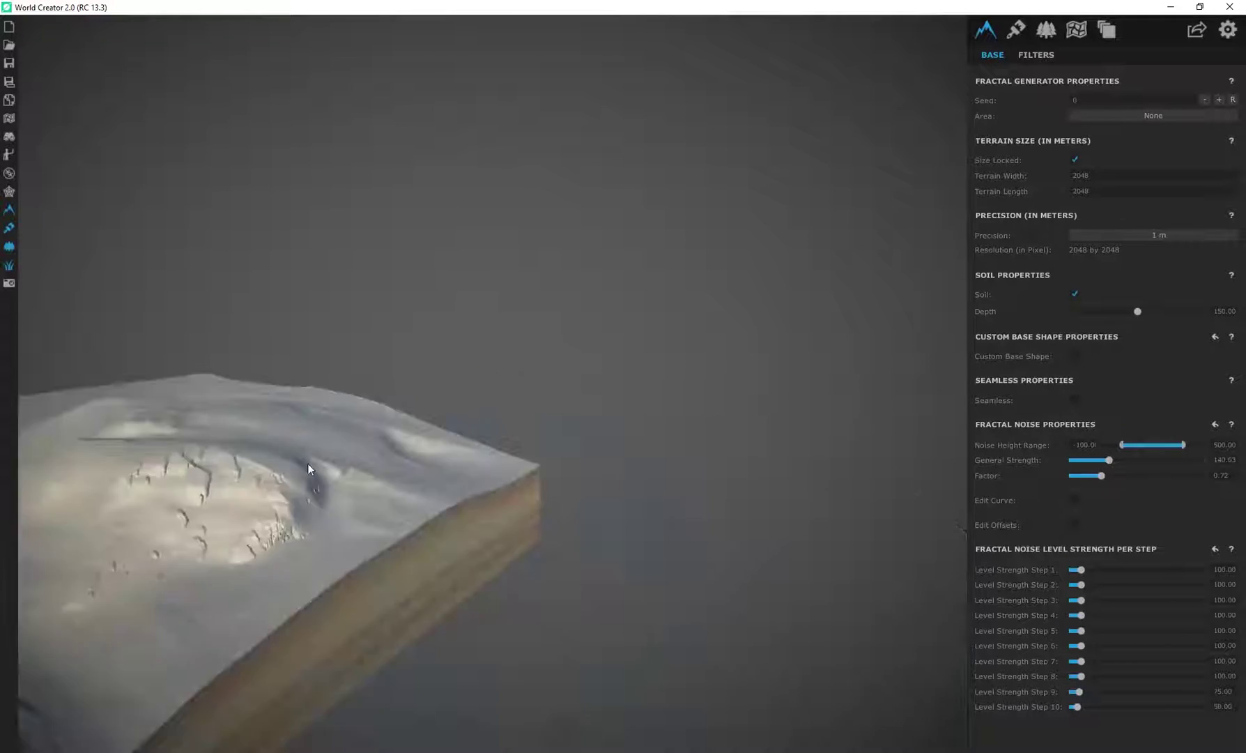
pyautogui.moveTo(308, 464); pyautogui.dragTo(650, 558, button='right')
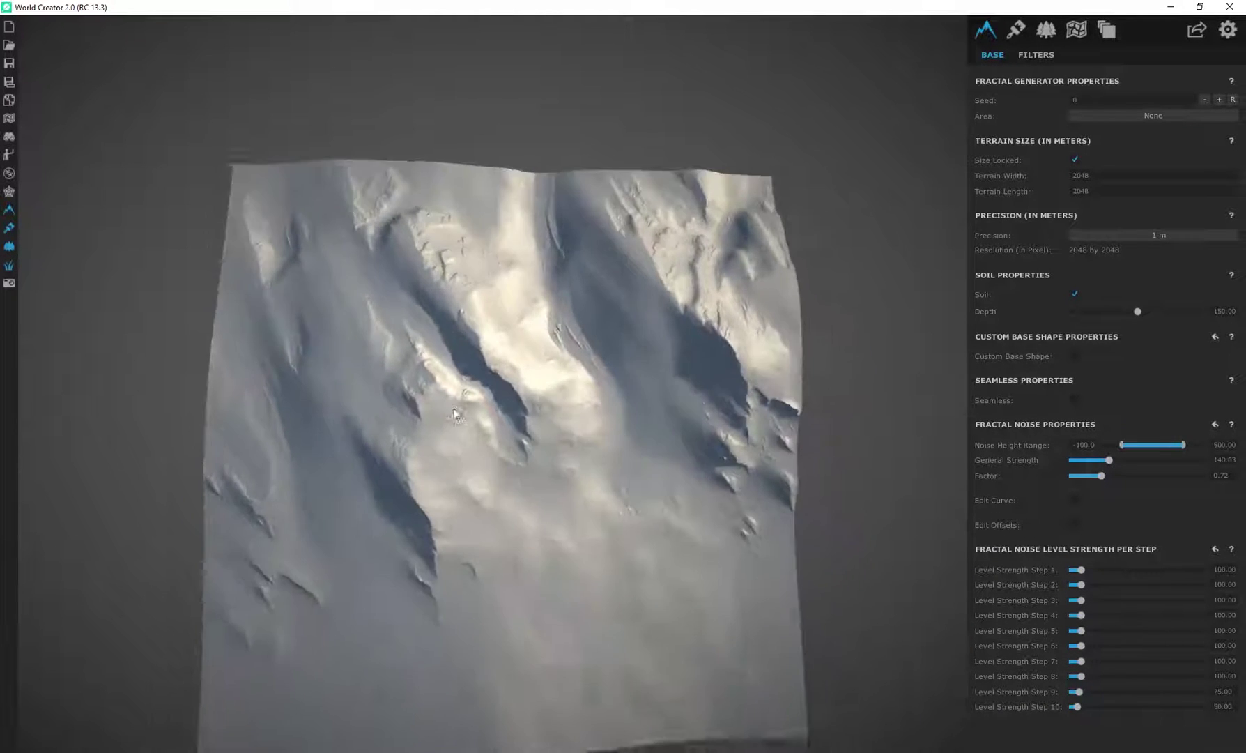
pyautogui.moveTo(454, 410); pyautogui.dragTo(665, 406)
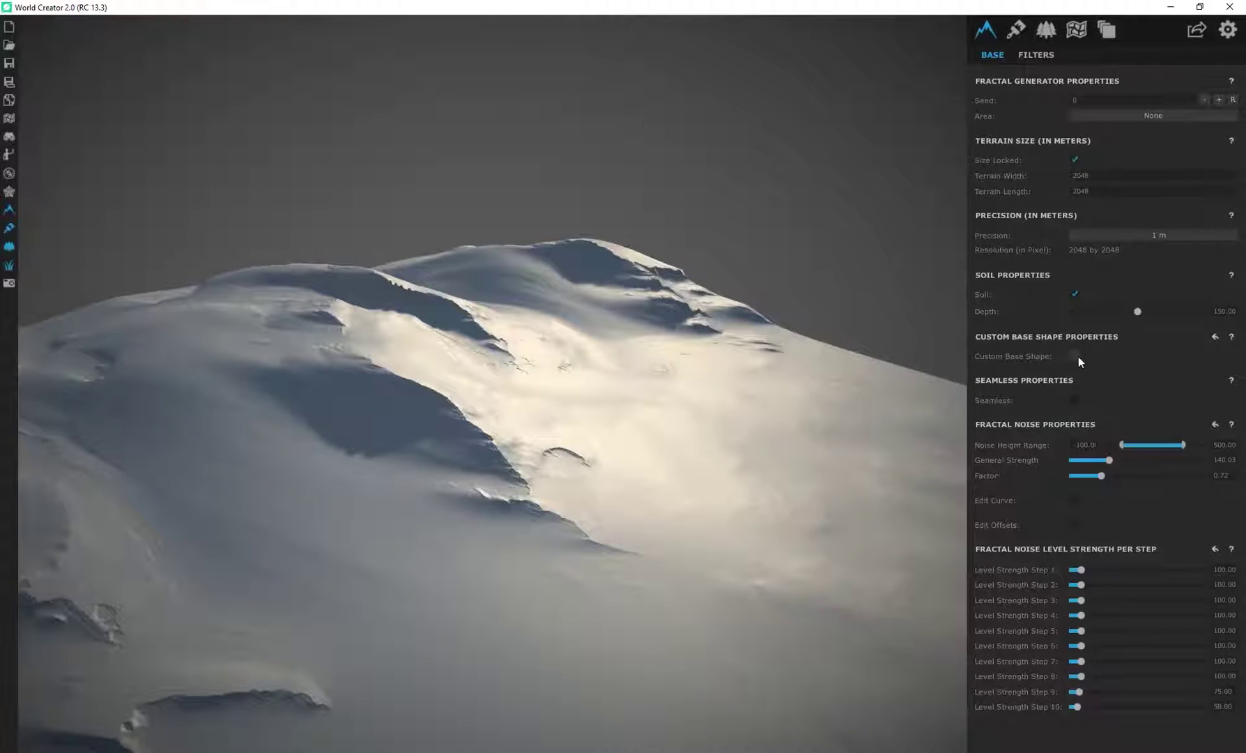
# Enable a custom base shape and adjust the heights of several control points, raising those along the distant ridges.
pyautogui.click(1075, 356)
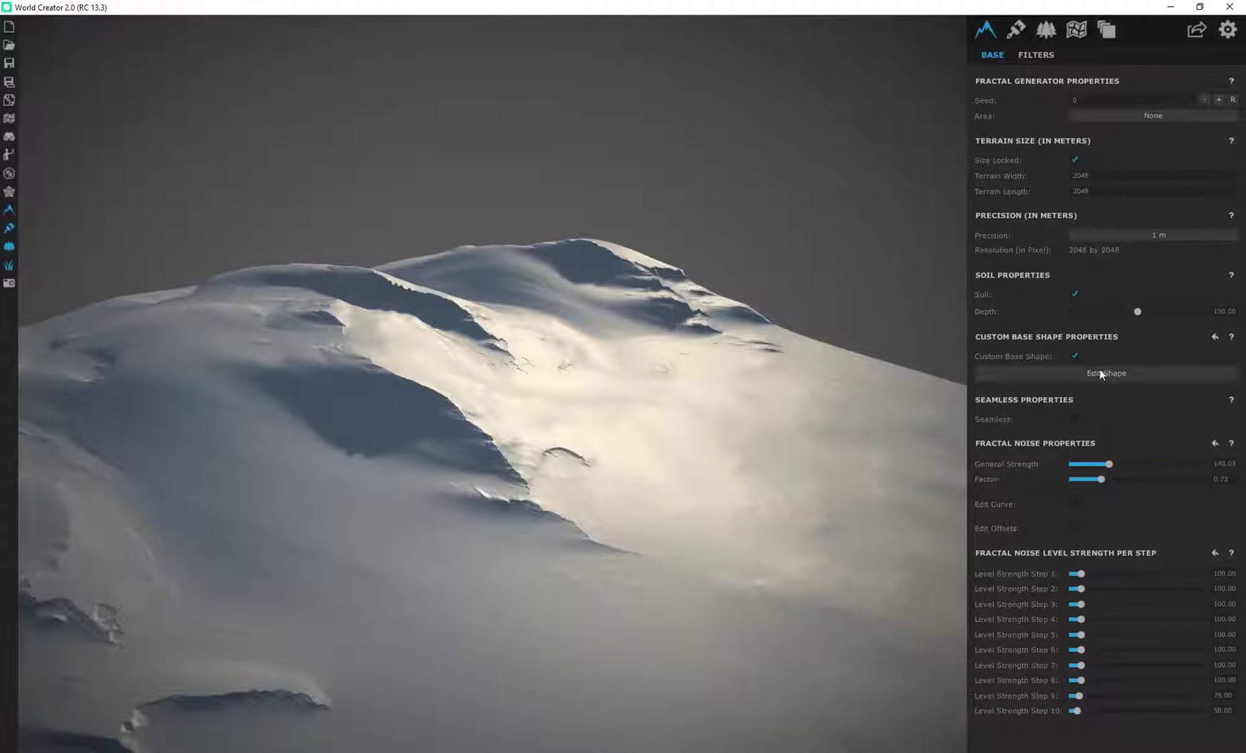
pyautogui.click(1104, 376)
pyautogui.moveTo(744, 334); pyautogui.dragTo(771, 279)
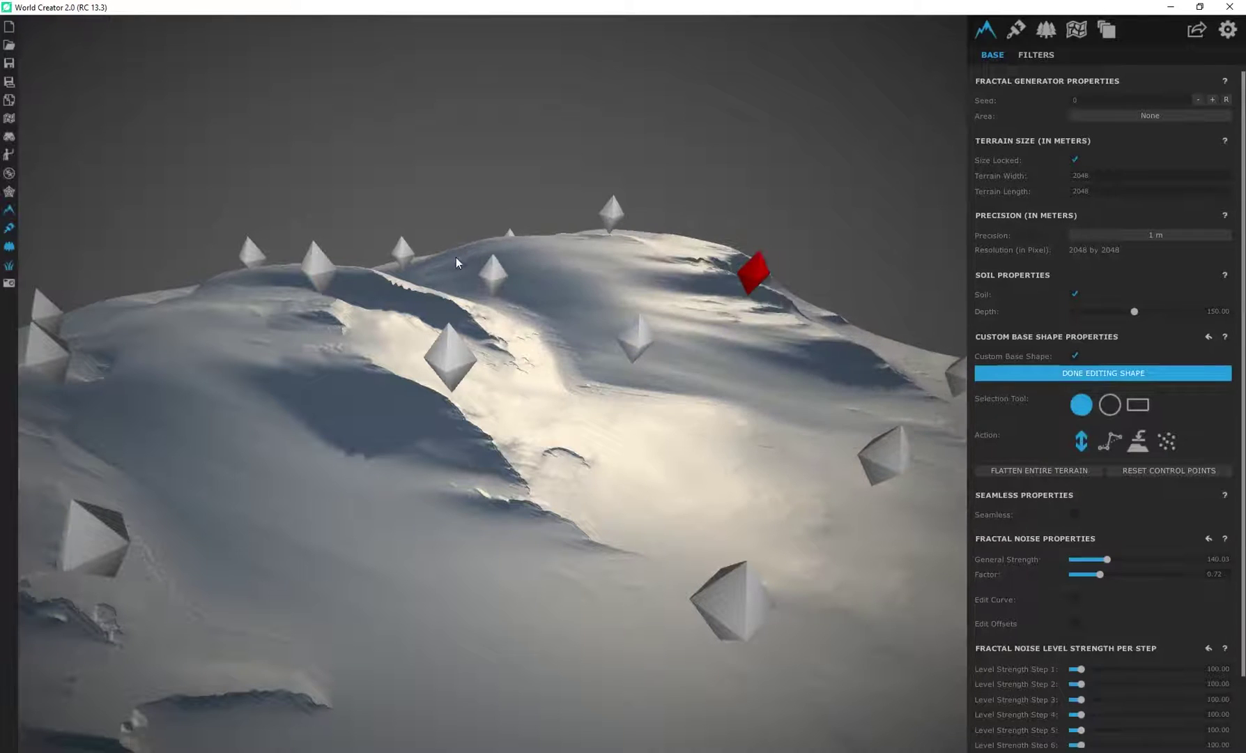
pyautogui.moveTo(490, 272); pyautogui.dragTo(505, 240)
pyautogui.hotkey('ctrl', 'z')
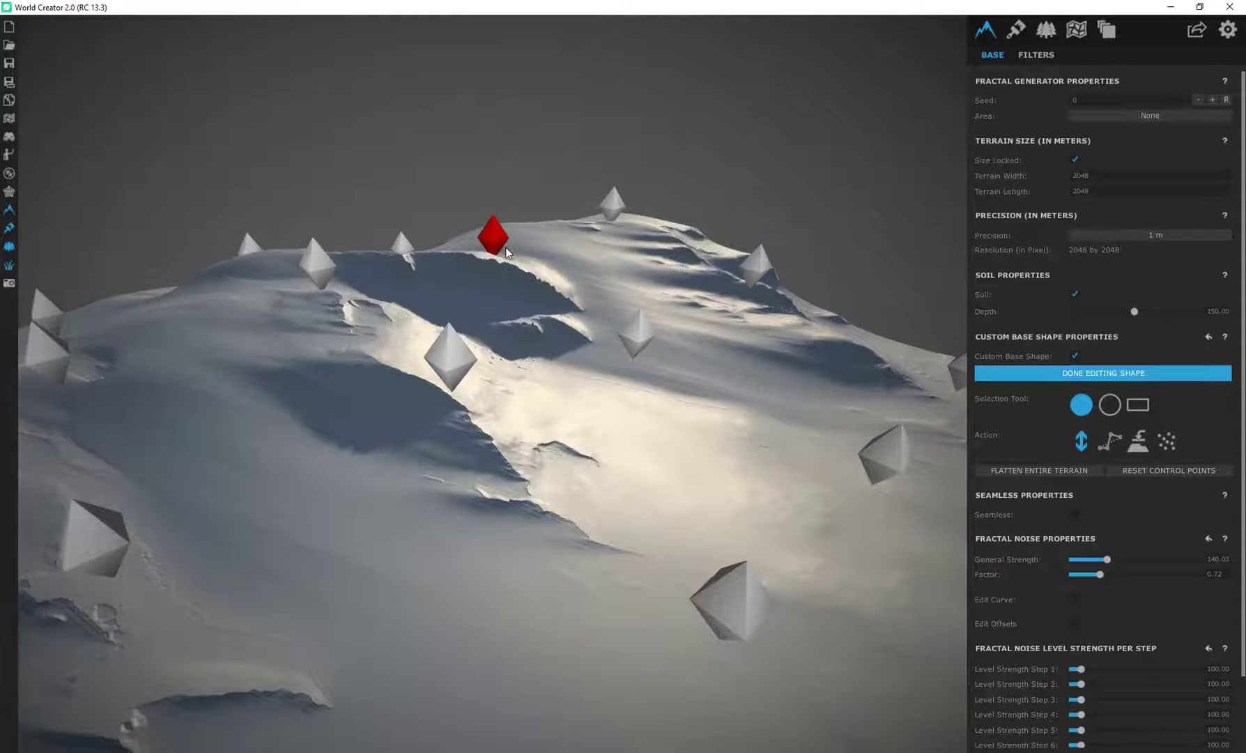
pyautogui.click(885, 453)
pyautogui.moveTo(915, 405); pyautogui.dragTo(854, 526)
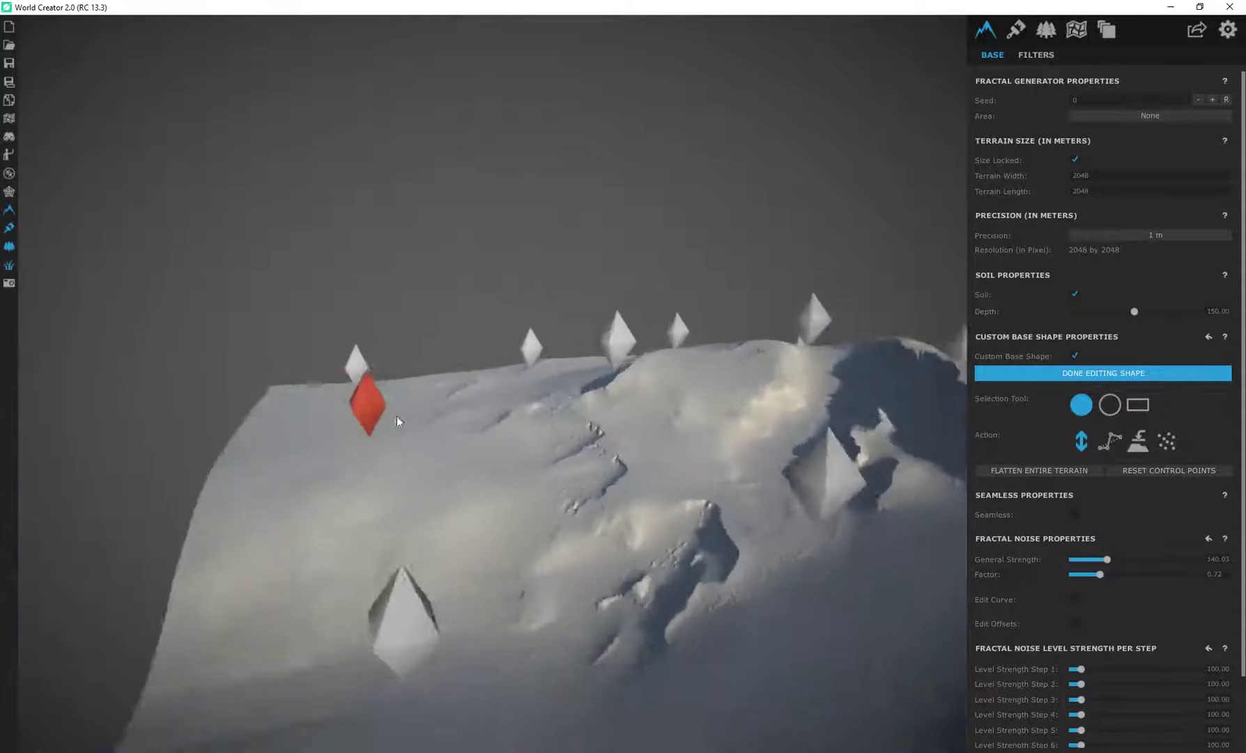
pyautogui.moveTo(396, 422); pyautogui.dragTo(307, 433, button='middle')
pyautogui.moveTo(308, 433); pyautogui.dragTo(618, 600, button='right')
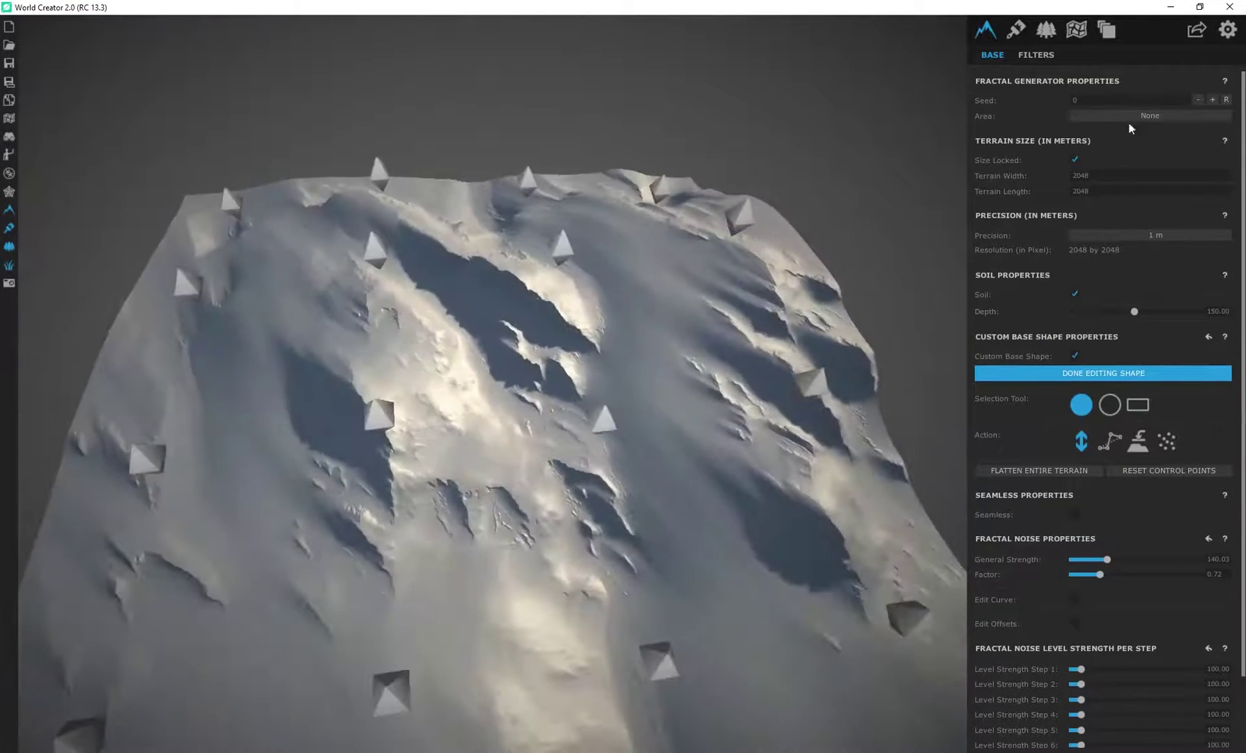
# Add a second Wind filter from the Erosion category to the end of the filter stack and inspect the dunes.
pyautogui.click(1037, 54)
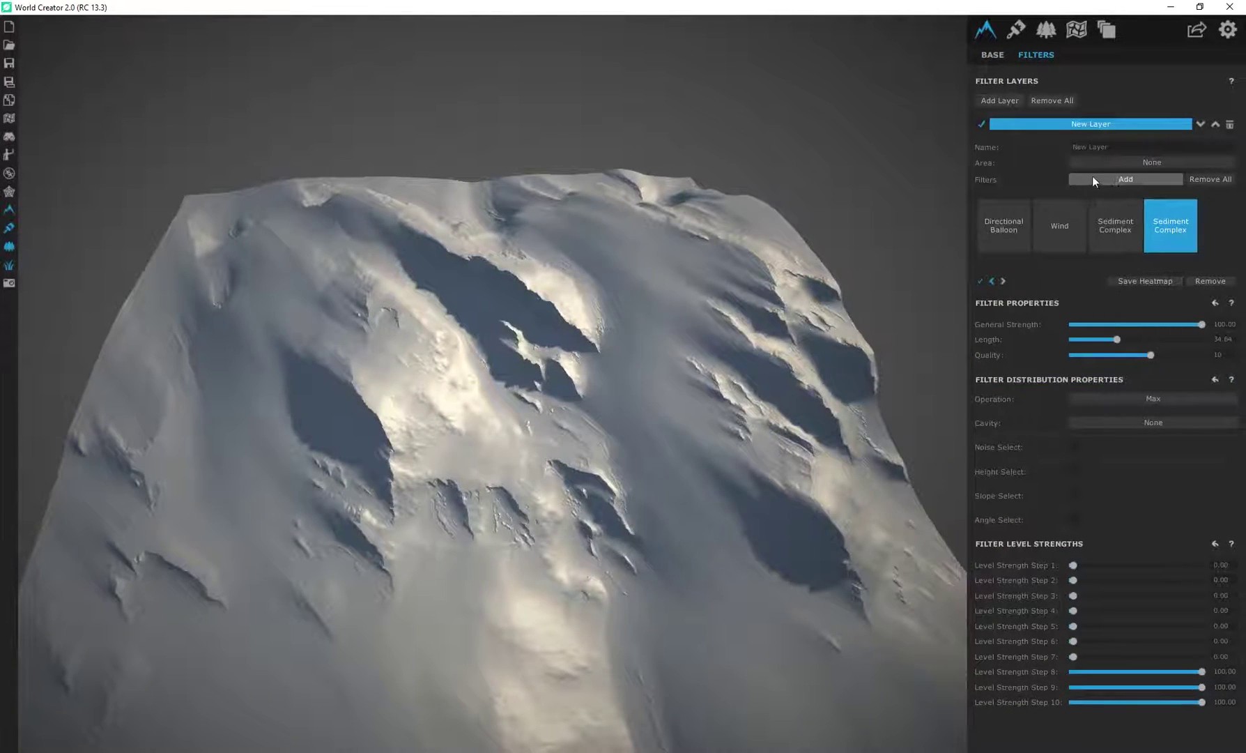
pyautogui.click(1092, 175)
pyautogui.click(598, 238)
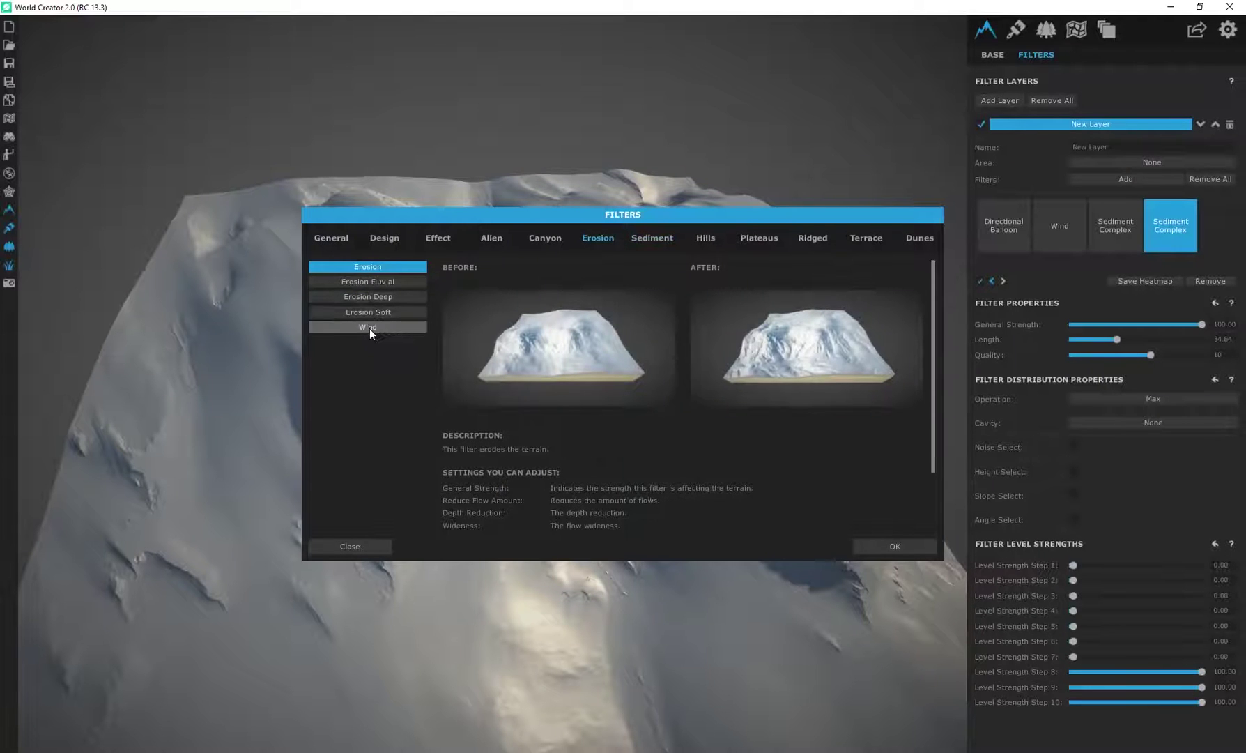
pyautogui.click(369, 327)
pyautogui.click(880, 548)
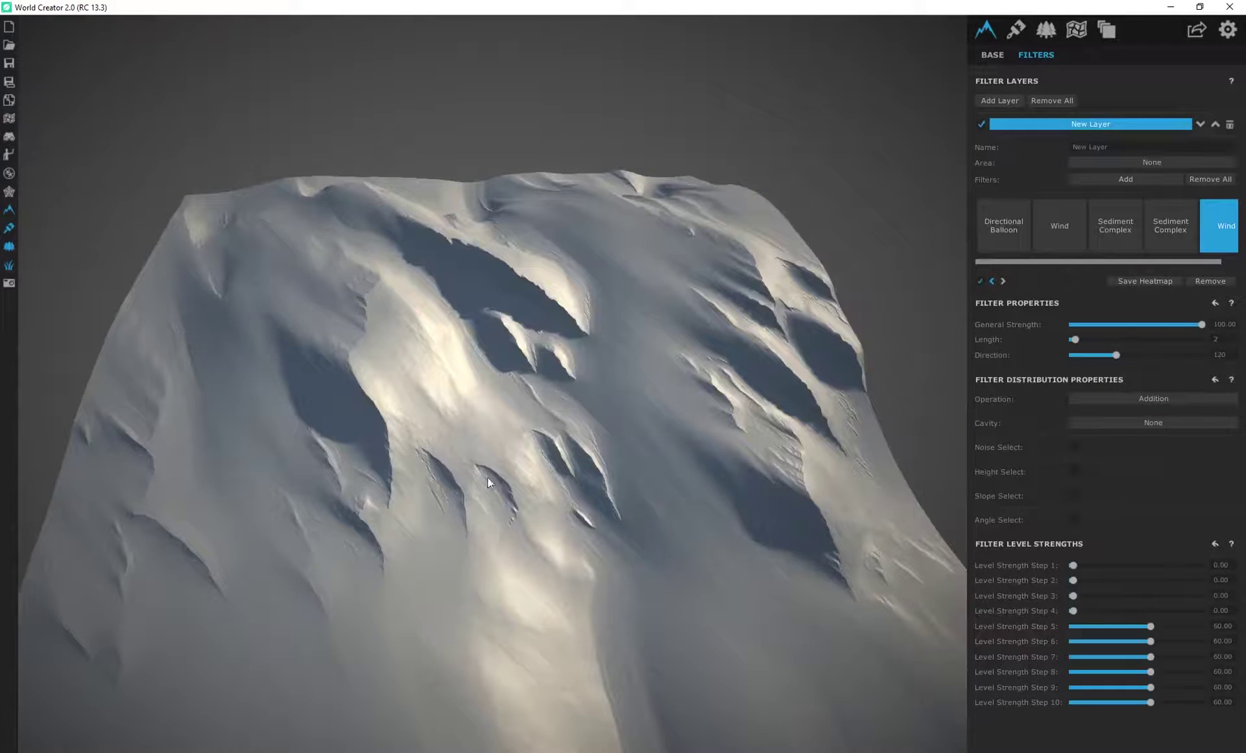
pyautogui.moveTo(488, 481); pyautogui.dragTo(941, 351)
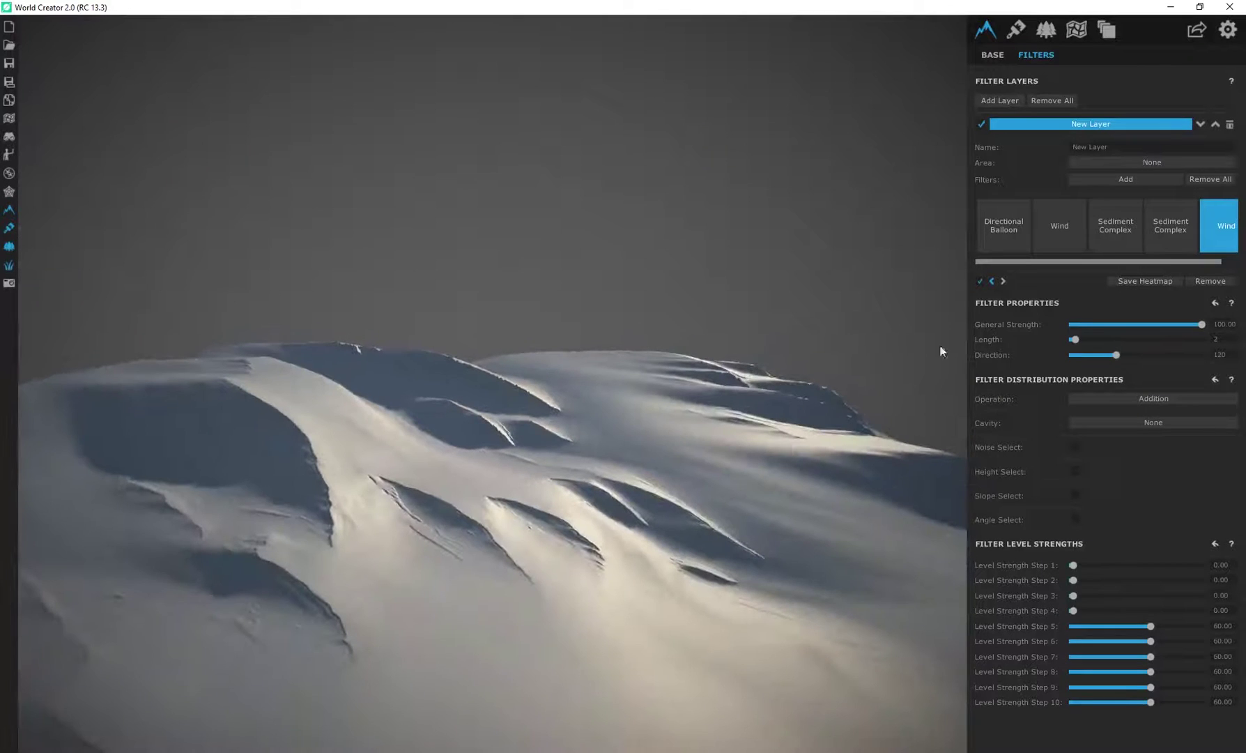
# Try an Erosion Deep filter with a general strength of 15.62 and inspect its carving on the slopes.
pyautogui.click(1129, 180)
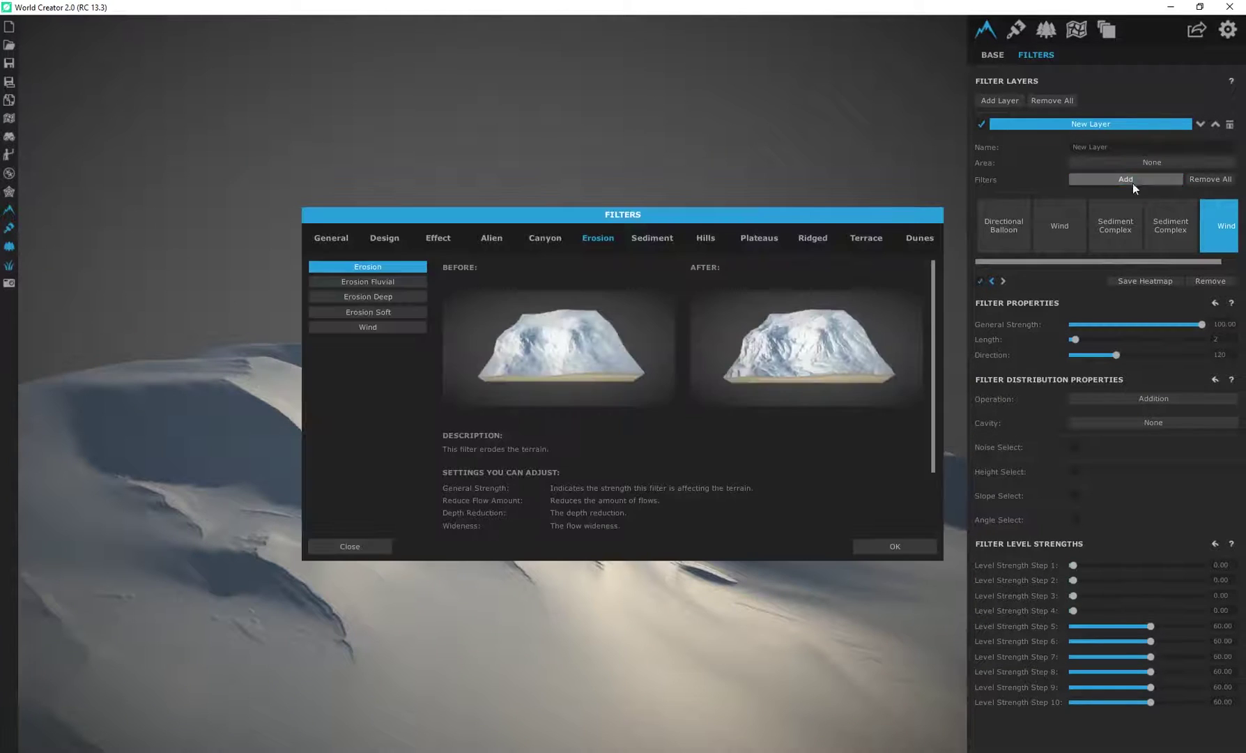
pyautogui.click(382, 297)
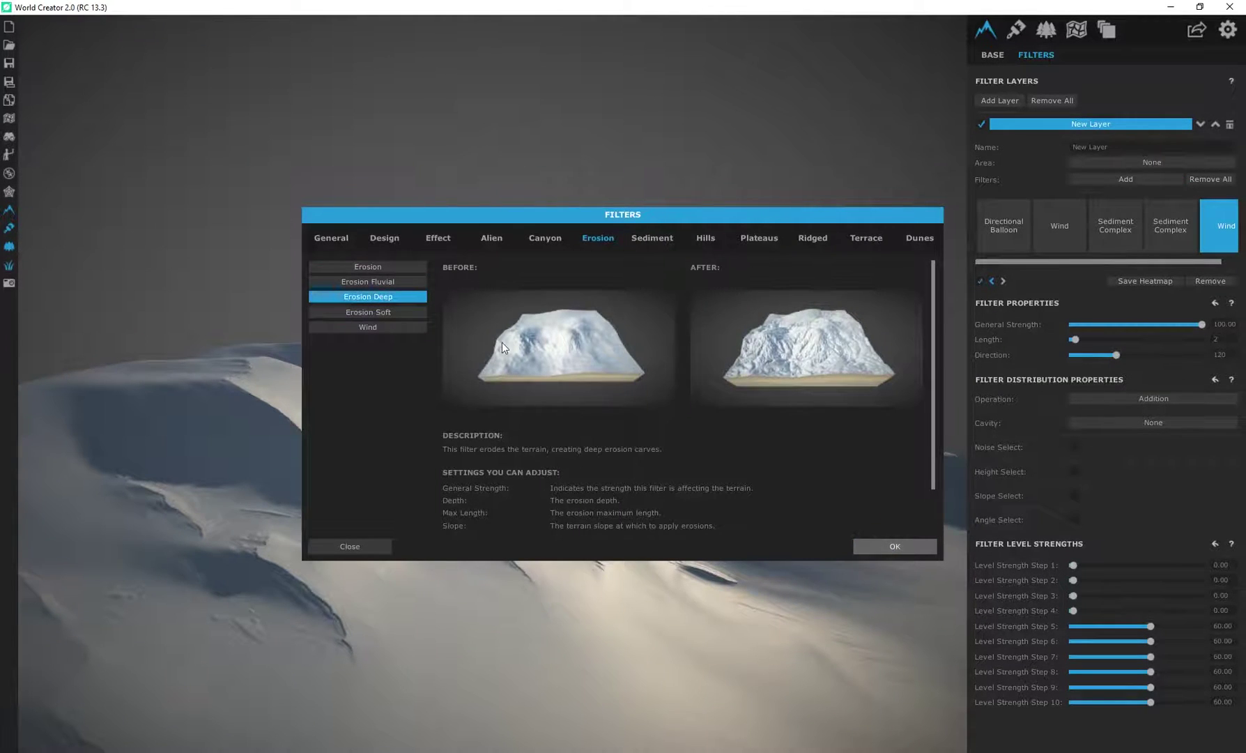
pyautogui.click(895, 546)
pyautogui.moveTo(591, 491); pyautogui.dragTo(607, 524)
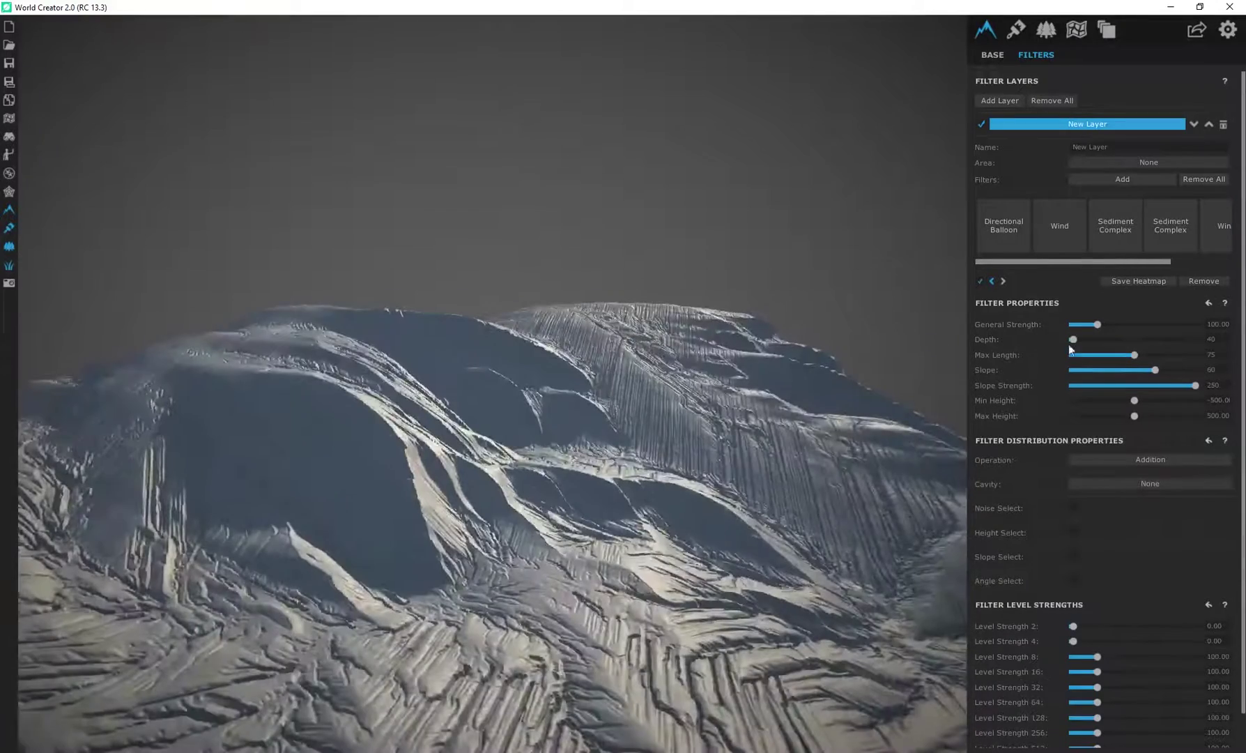
pyautogui.moveTo(1092, 326); pyautogui.dragTo(1079, 325)
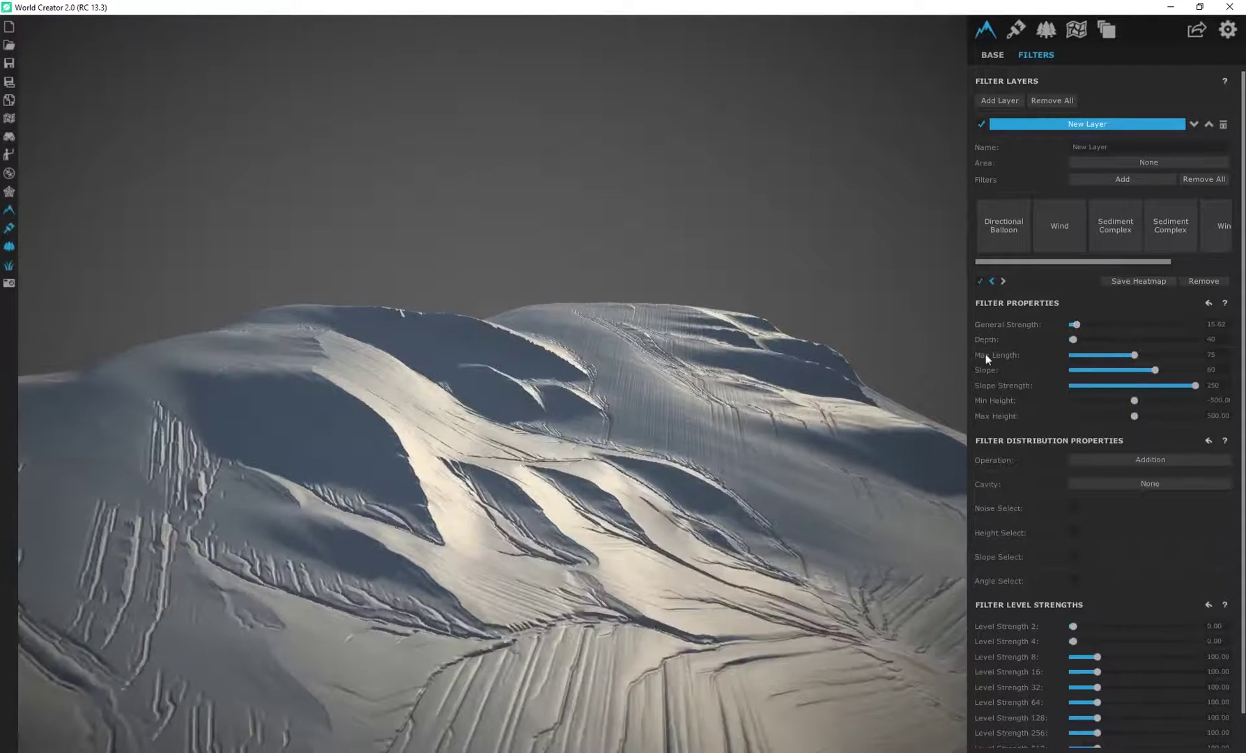
pyautogui.moveTo(683, 446); pyautogui.dragTo(468, 462)
pyautogui.moveTo(466, 456); pyautogui.dragTo(766, 314, button='right')
# Remove the Erosion Deep filter from the stack and review the windswept terrain.
pyautogui.moveTo(1127, 264); pyautogui.dragTo(1175, 262)
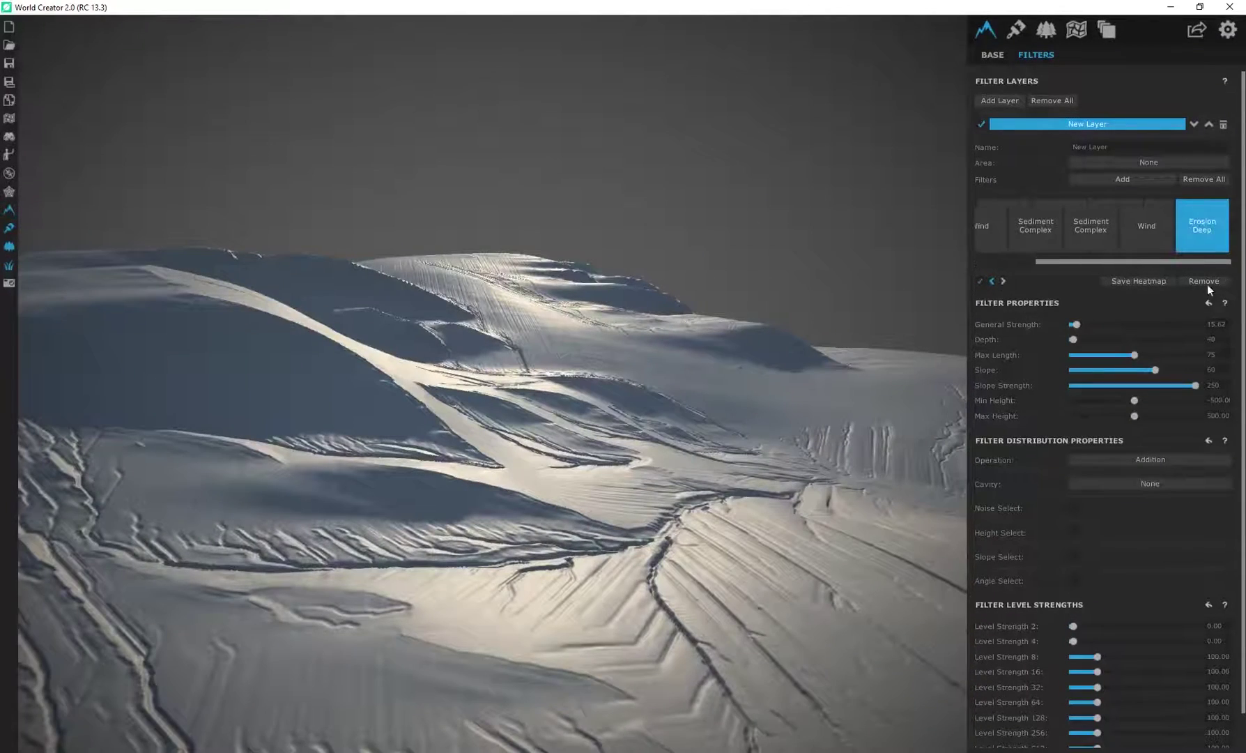
pyautogui.click(1202, 285)
pyautogui.moveTo(514, 392); pyautogui.dragTo(143, 437)
pyautogui.moveTo(143, 437); pyautogui.dragTo(724, 400, button='right')
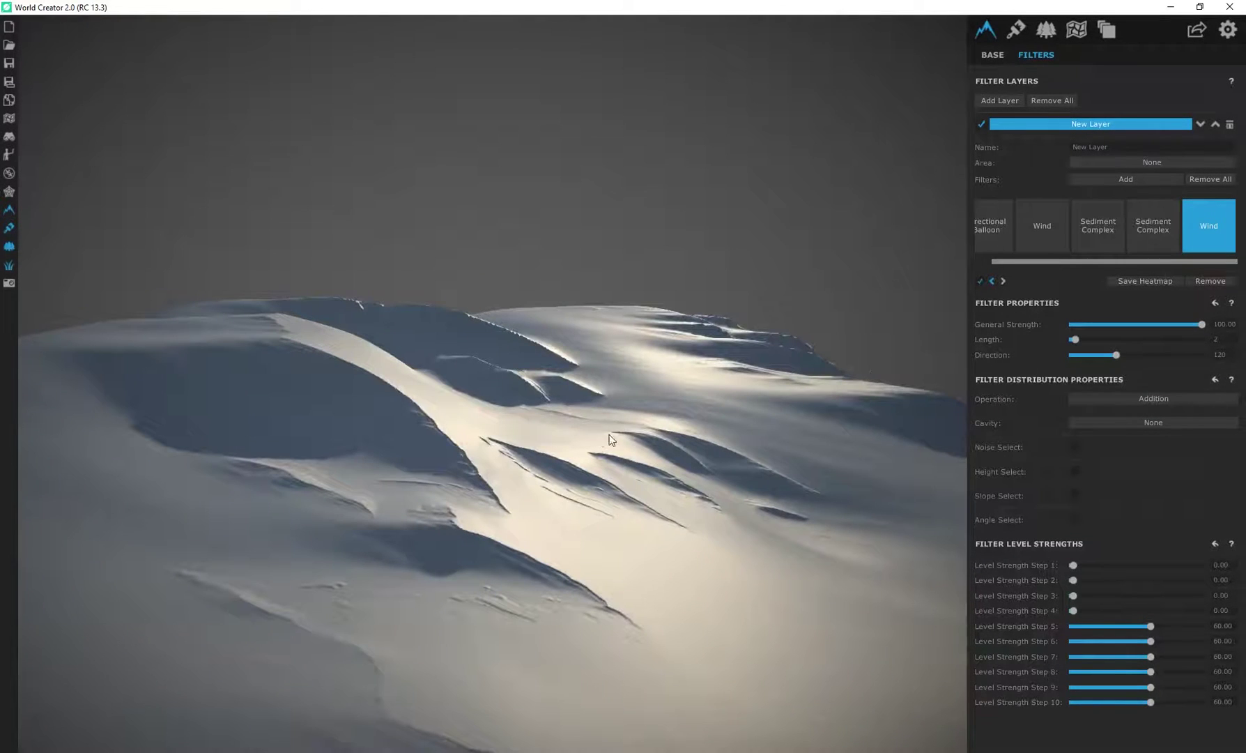
pyautogui.moveTo(608, 432); pyautogui.dragTo(477, 435, button='right')
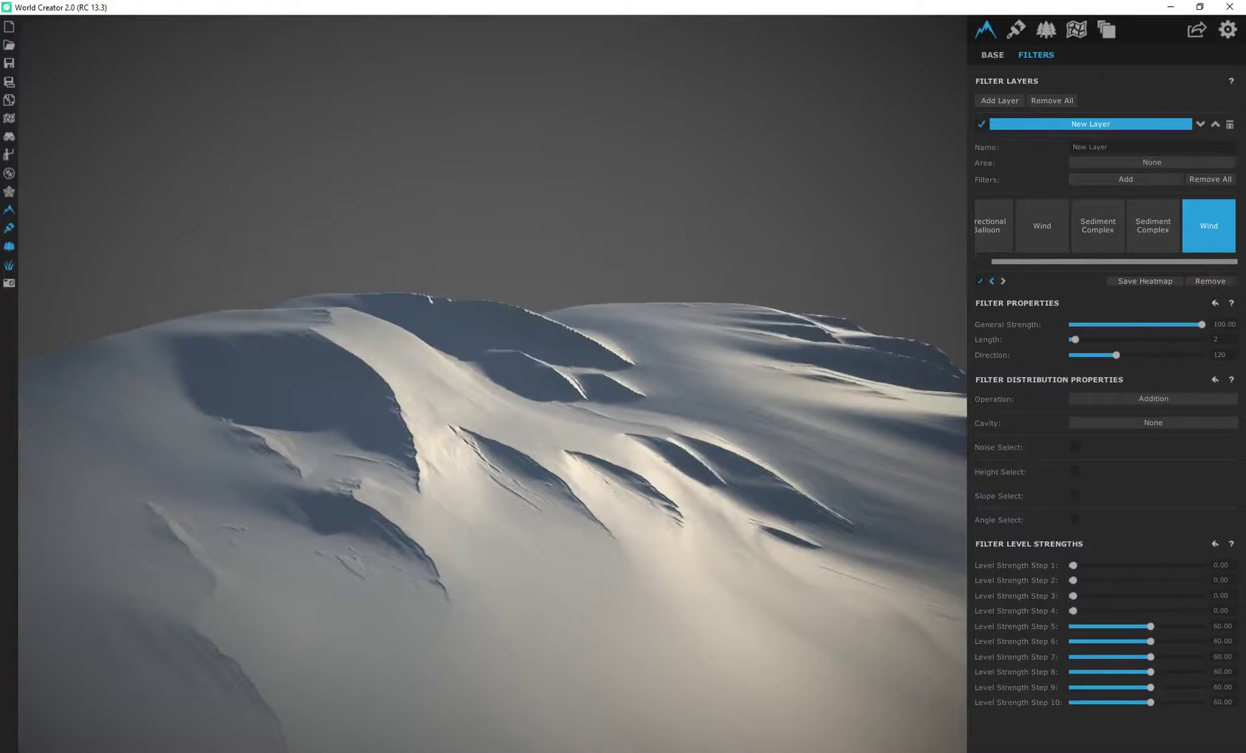